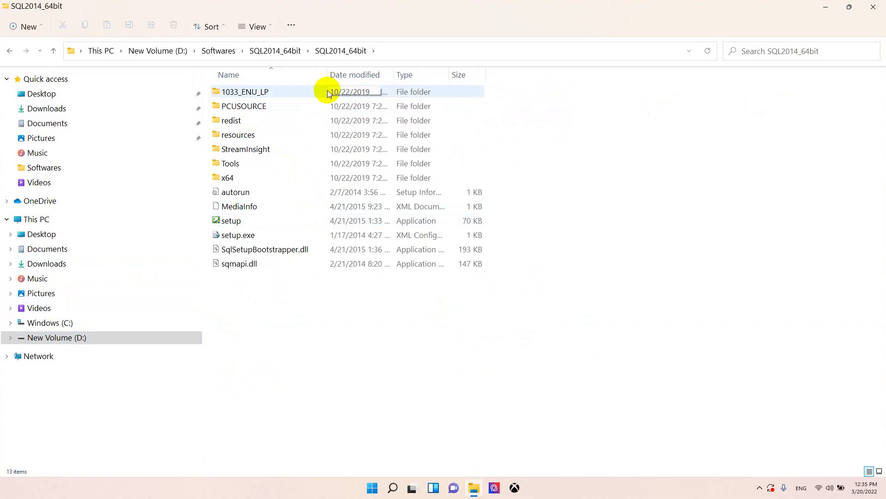
Step: Widen the Name column of the SQL2014_64bit listing and minimize File Explorer
drag(328, 75, 330, 75)
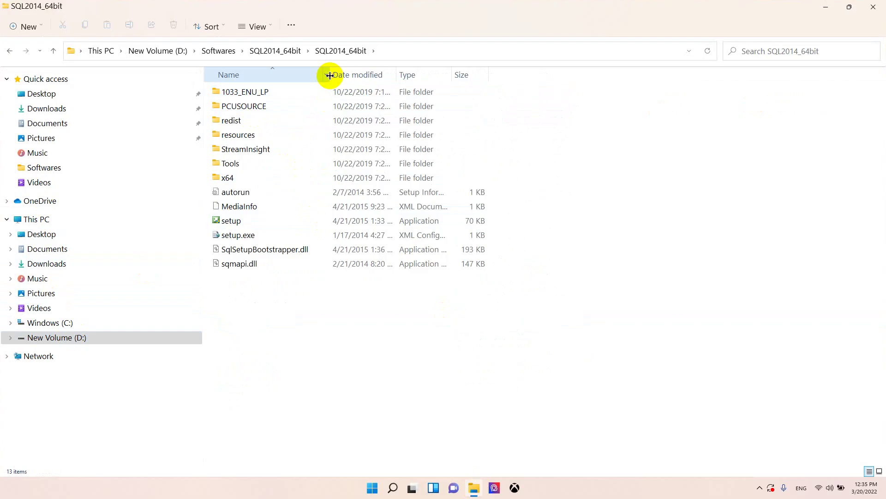
click(828, 6)
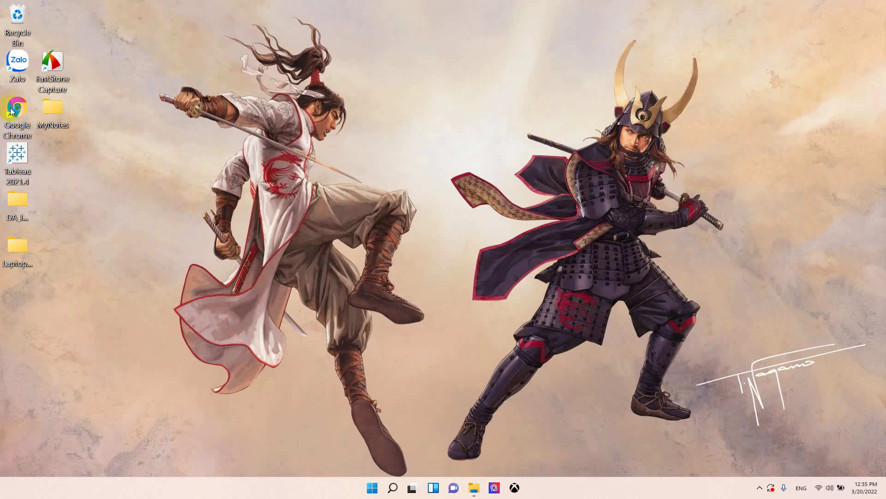
Step: Google 'ssis, ssas, ssrs' in Chrome, open the SOLTECH article, then return to the setup folder
double_click(11, 110)
click(340, 282)
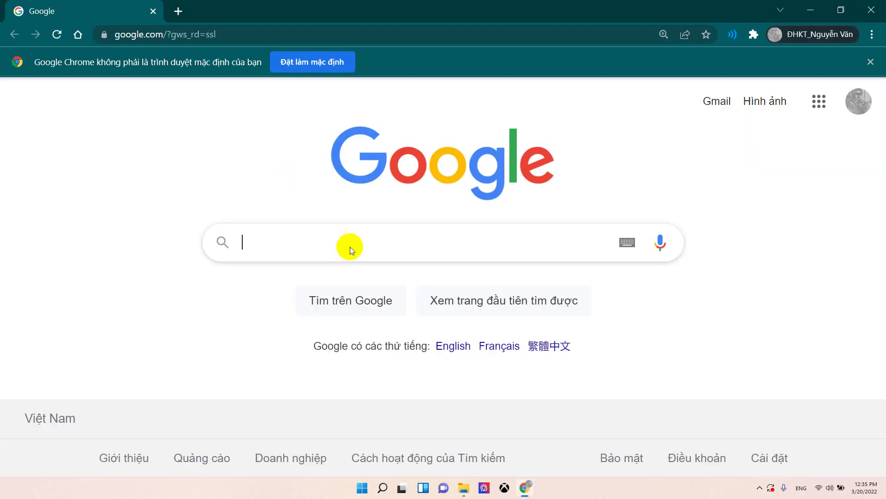
click(323, 243)
text(s)
click(319, 277)
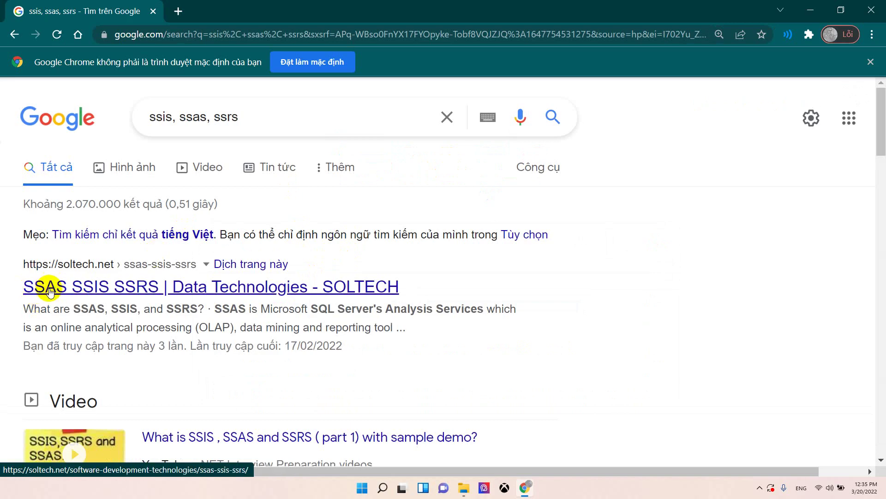
click(59, 290)
click(463, 488)
Step: Run the SQL2014_64bit setup application as administrator and move the Installation Center aside
click(230, 221)
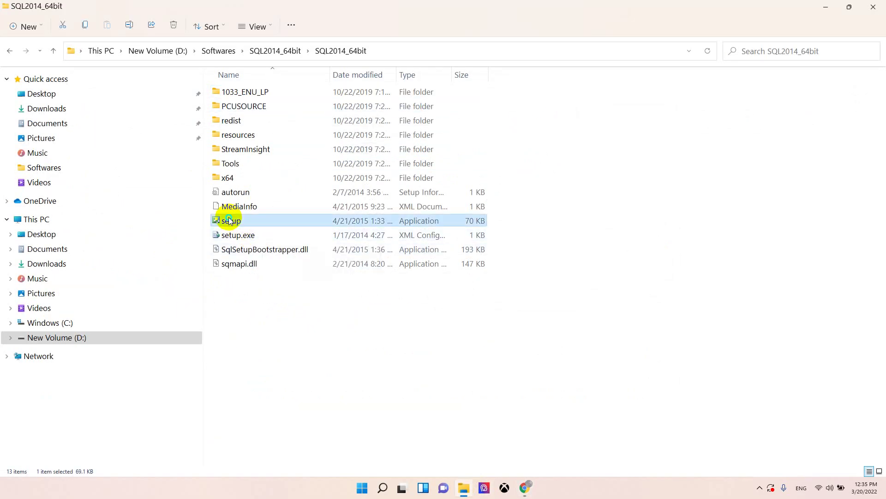
right_click(229, 220)
click(221, 220)
right_click(220, 220)
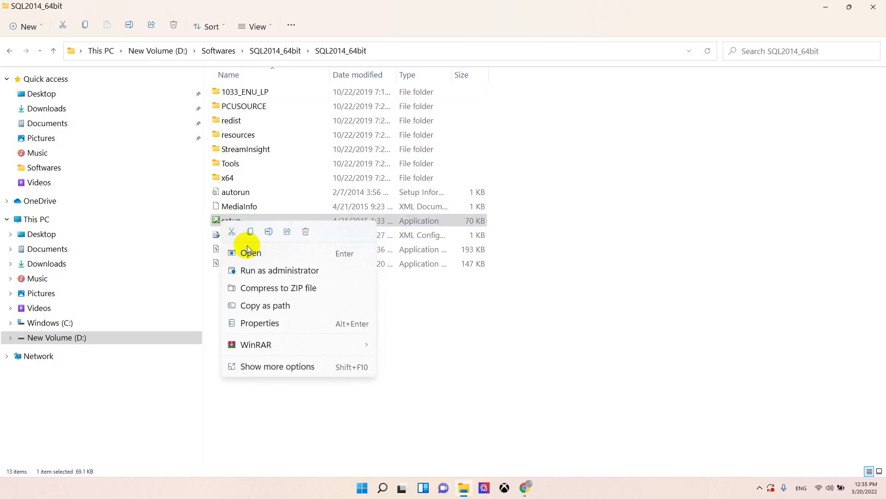
click(265, 270)
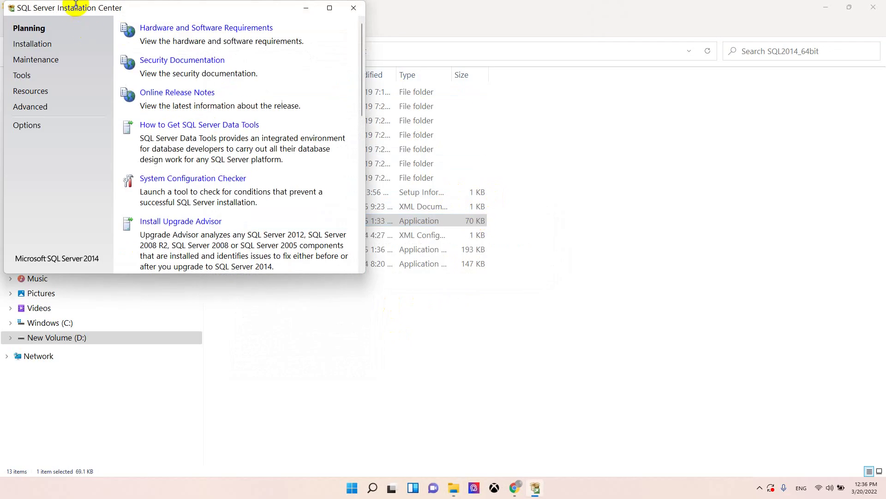
drag(76, 4, 87, 5)
Step: Start a new SQL Server stand-alone installation and toggle the Microsoft Update check
click(45, 46)
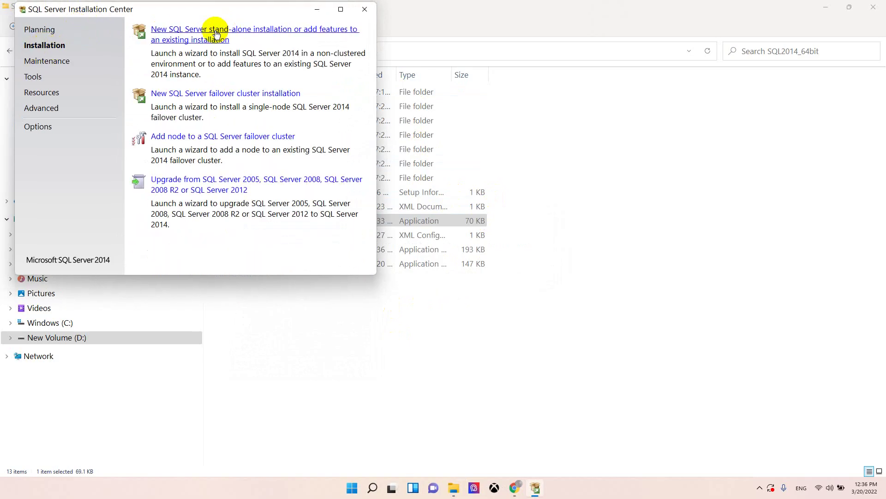
click(201, 39)
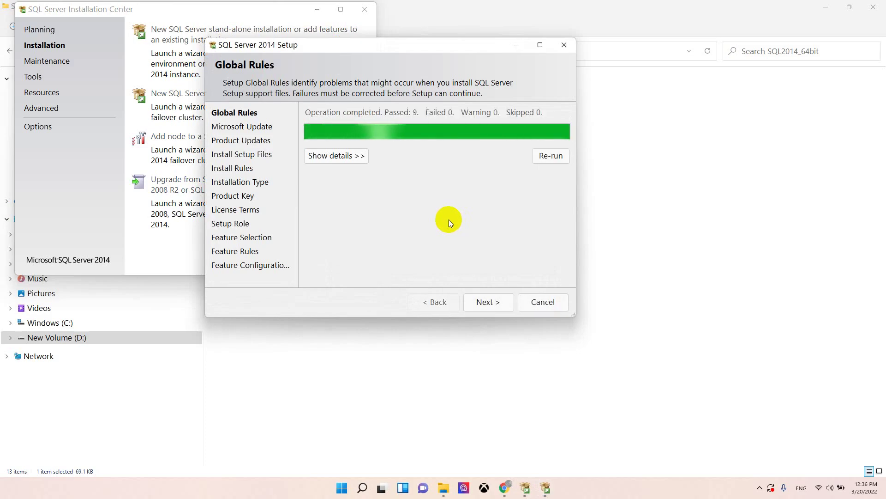
click(363, 172)
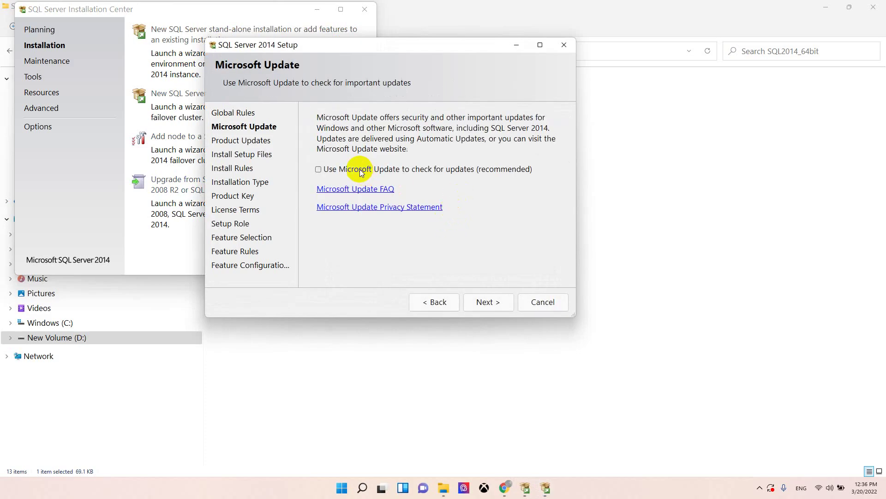
Step: Continue past Microsoft Update and Install Rules (6 passed, 1 warning) to Installation Type
click(491, 302)
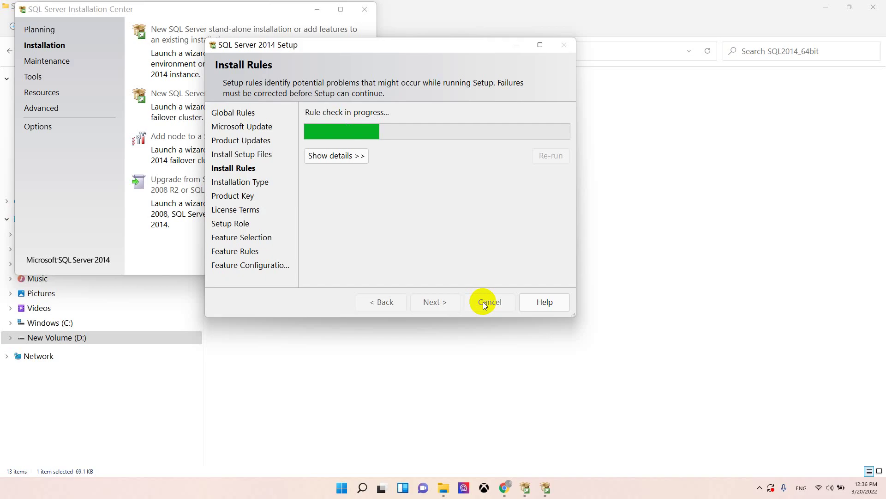
scroll(564, 240, down, 1)
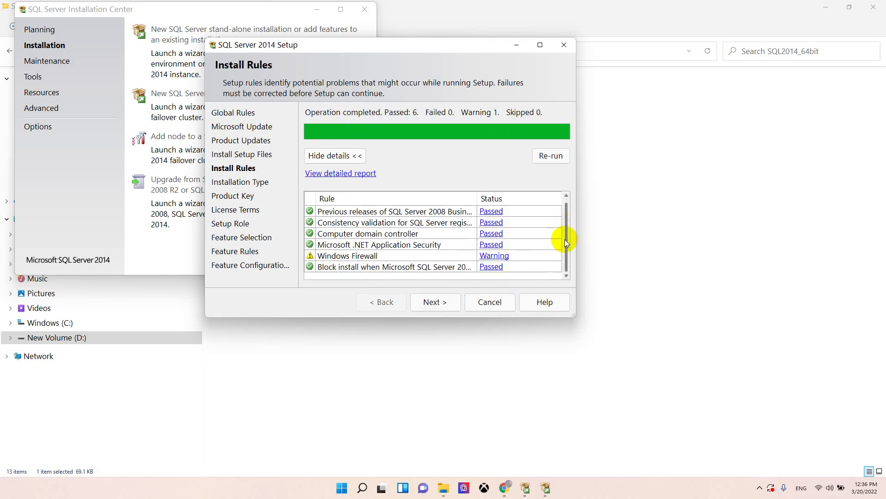
drag(477, 204, 482, 204)
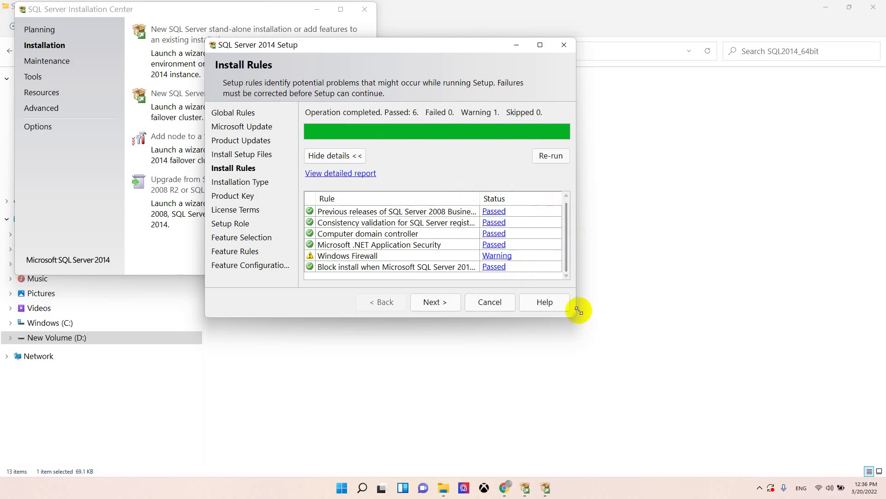
drag(572, 314, 624, 341)
click(490, 336)
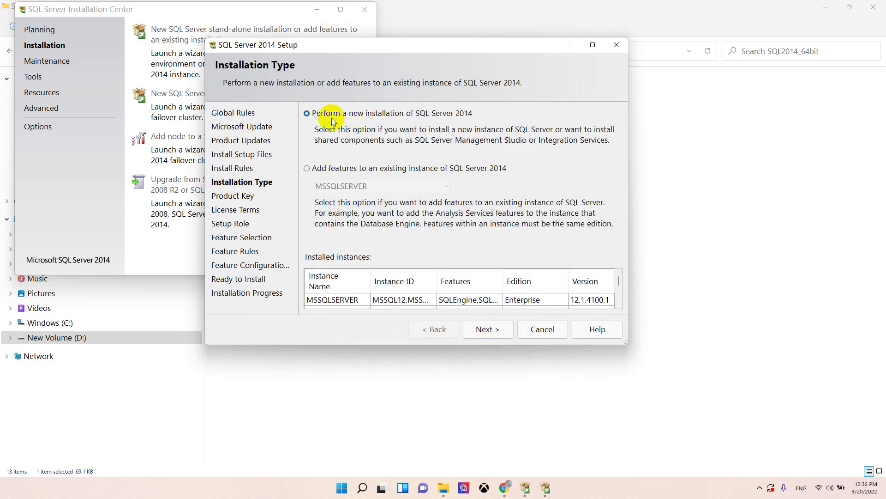
Step: Keep 'Perform a new installation', accept the entered product key and the license terms
drag(630, 348, 713, 389)
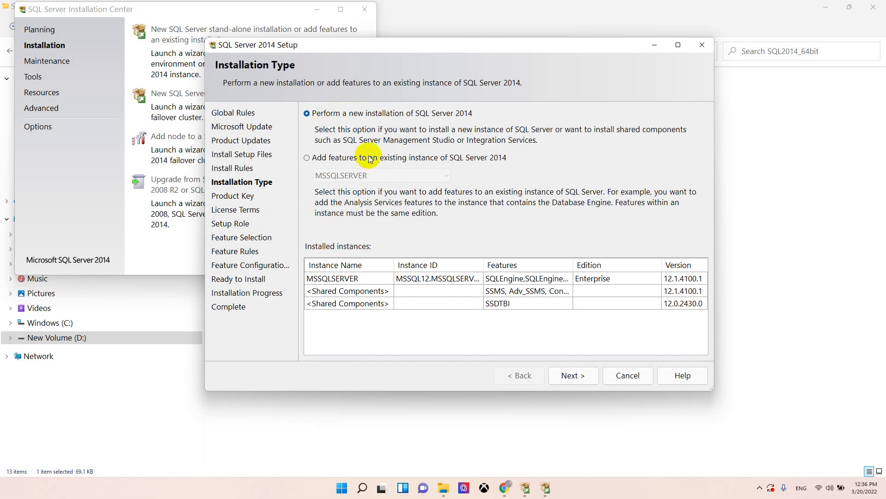
click(577, 377)
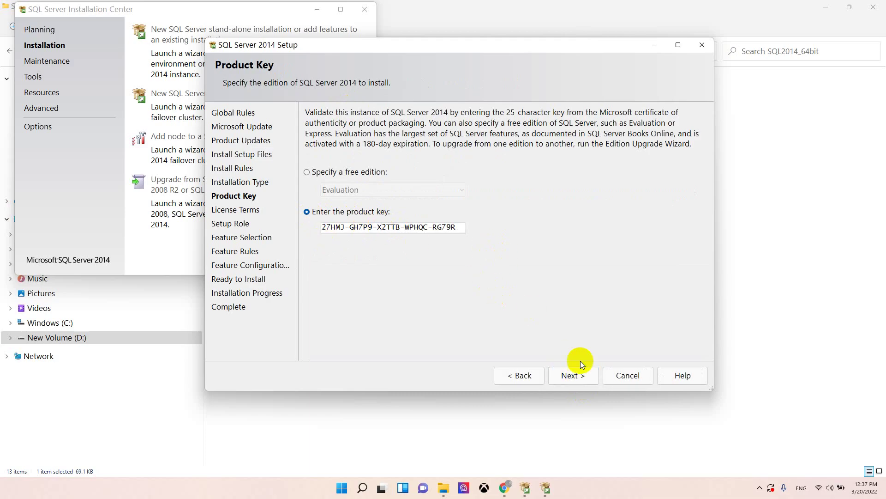
click(579, 377)
click(365, 252)
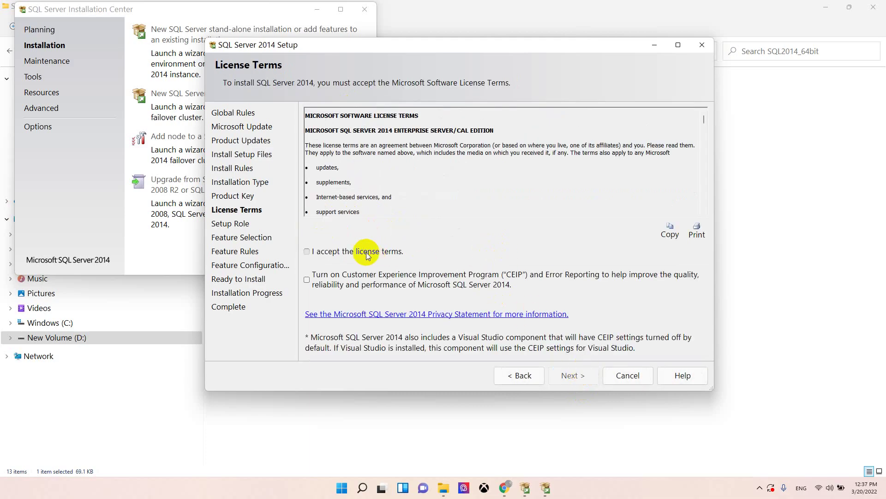
click(573, 375)
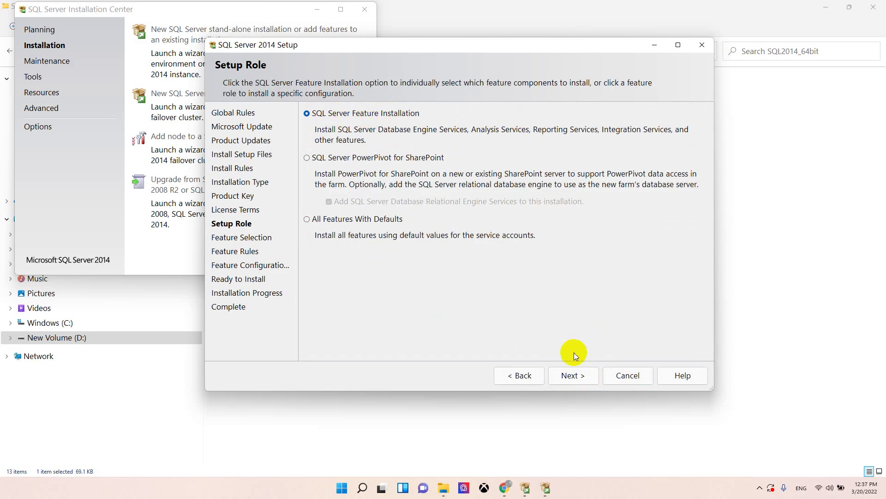
Step: Keep SQL Server Feature Installation, select all features, and continue to Instance Configuration
click(571, 381)
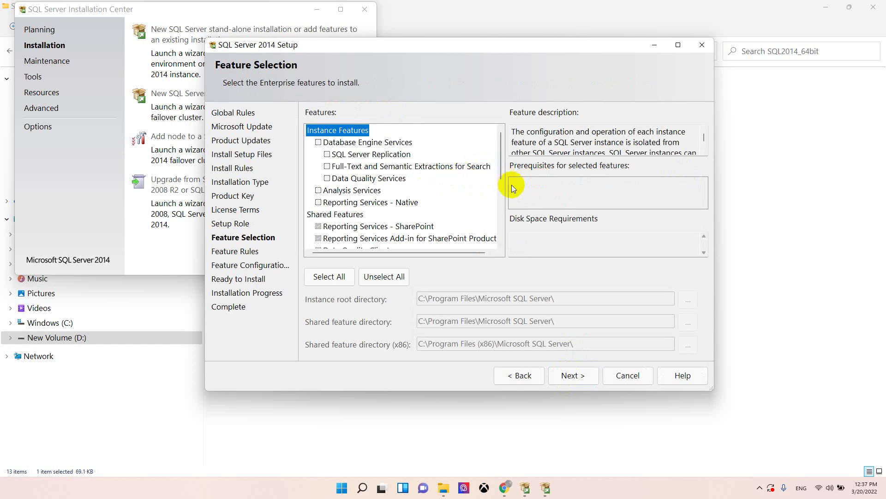
drag(502, 173, 502, 243)
click(323, 277)
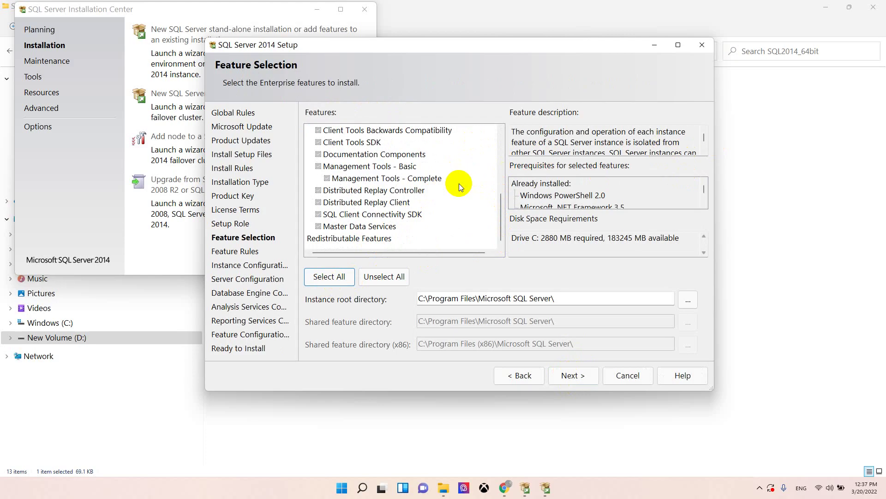
scroll(461, 189, up, 3)
scroll(464, 189, down, 2)
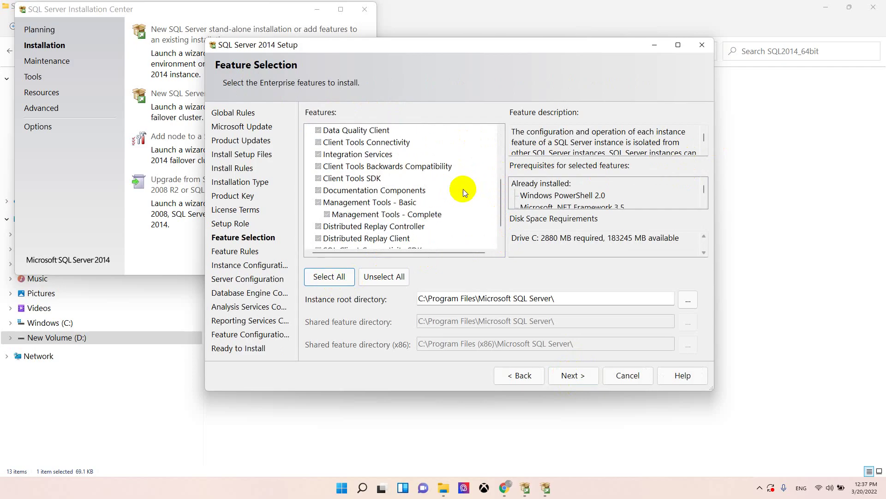
scroll(464, 189, up, 4)
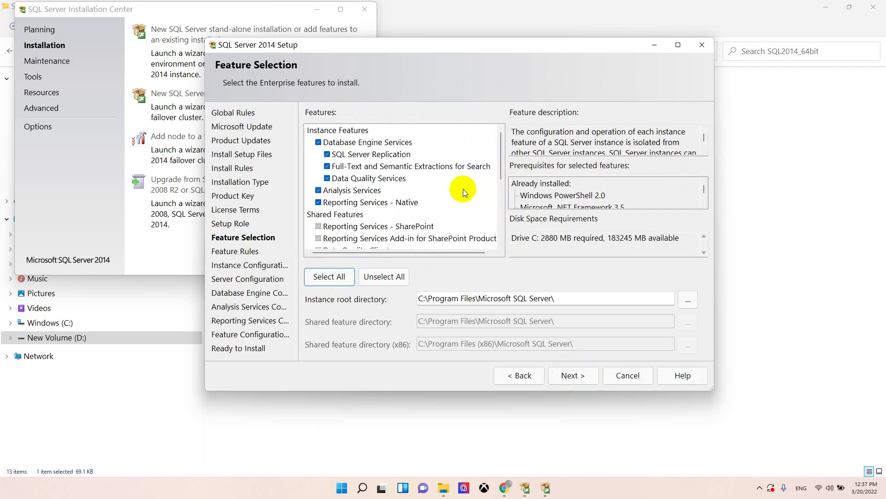
click(578, 381)
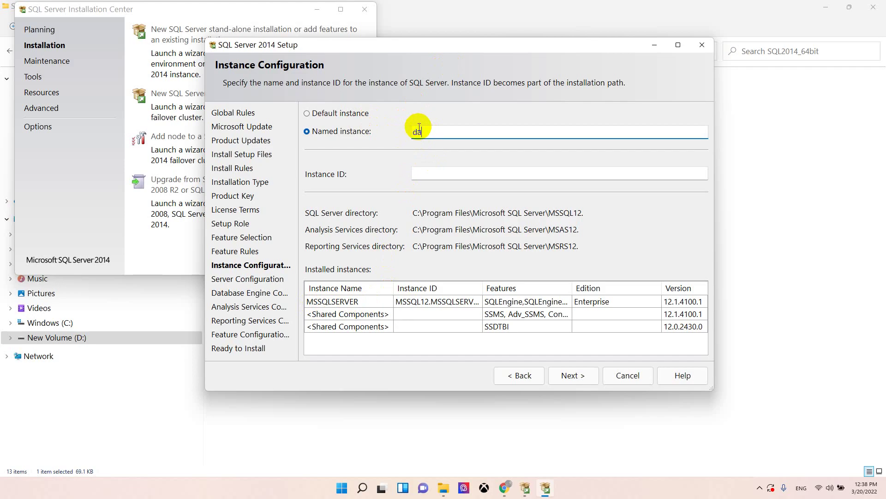
Step: Name the instance dataserverchucnv with instance ID DATASERVERCHUCNV and continue
key(BackSpace)
click(465, 172)
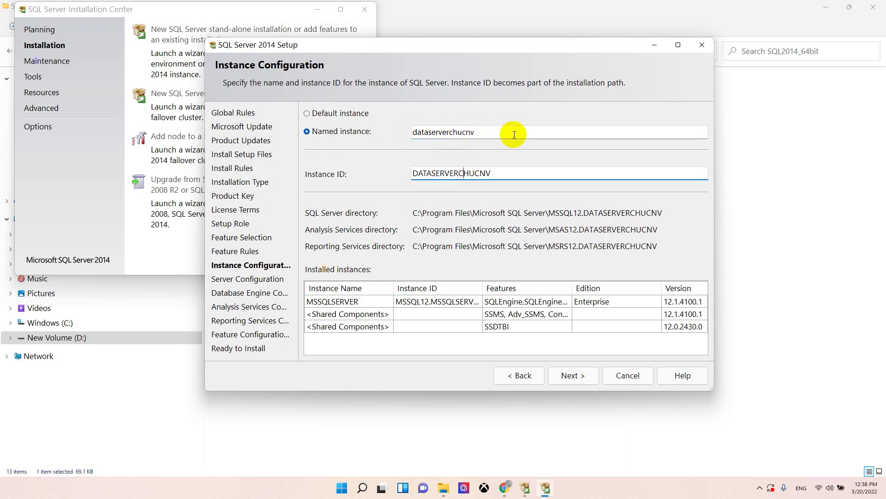
click(573, 375)
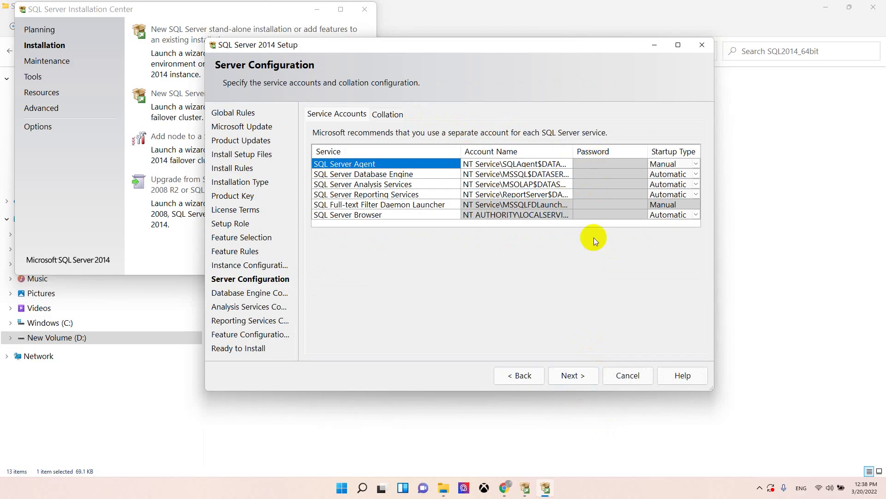
Step: Keep default service accounts, enable Mixed Mode with a confirmed sa password, and add the current user
click(574, 376)
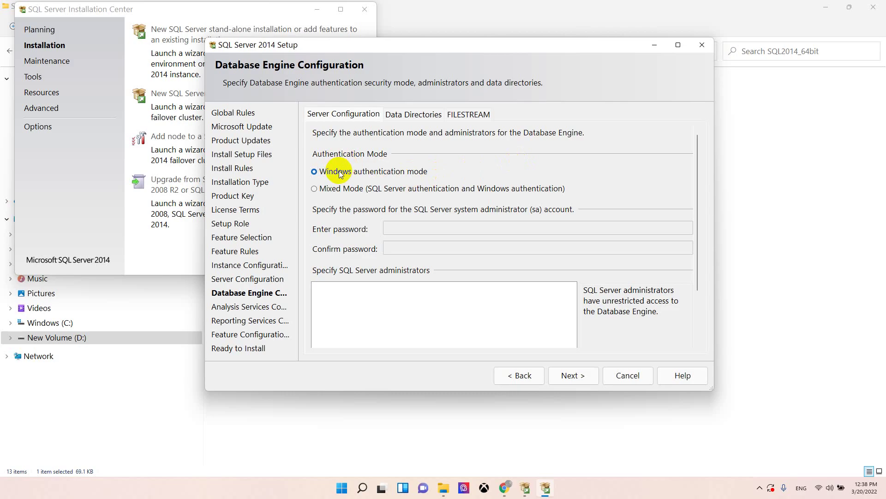
click(314, 189)
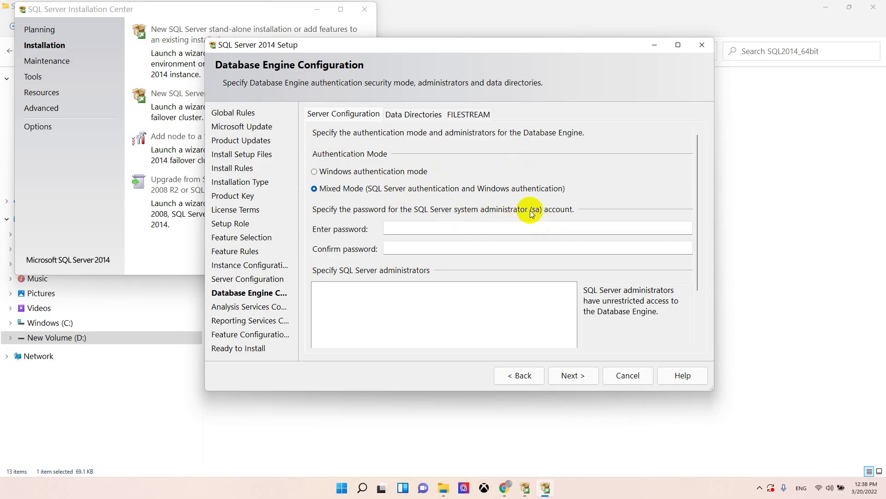
click(403, 228)
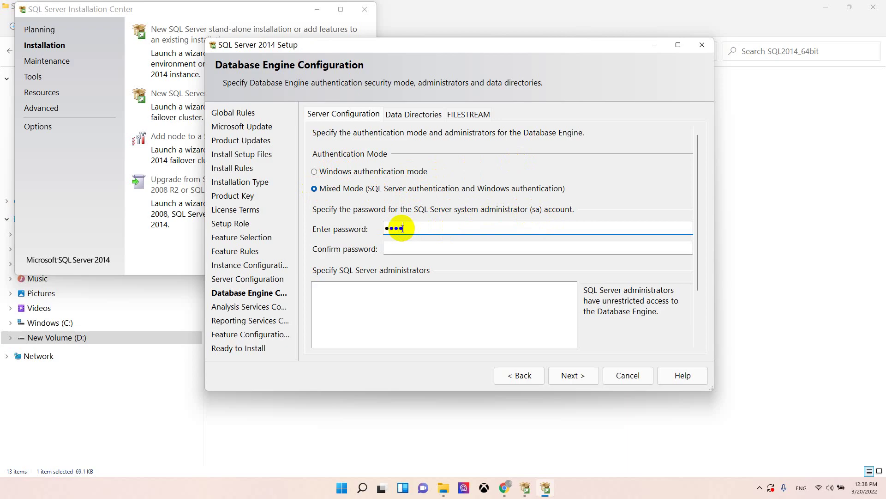
click(410, 244)
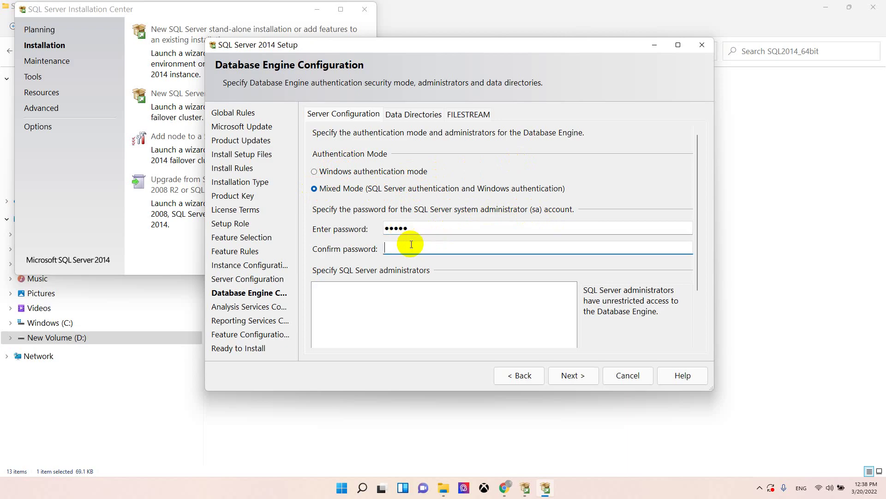
text(1)
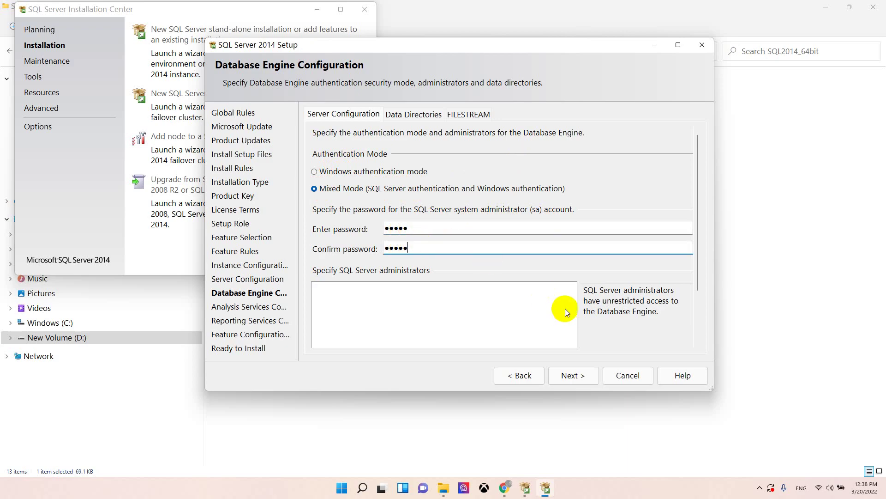
drag(690, 268, 679, 325)
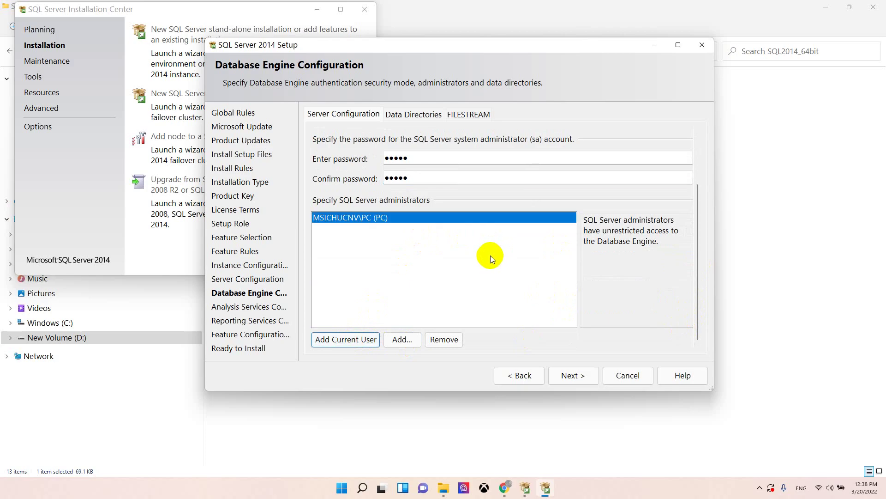
click(575, 376)
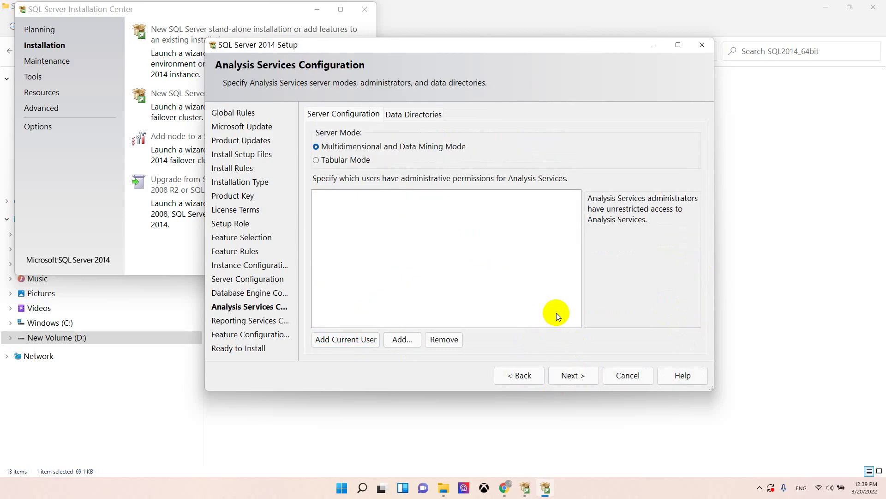
Step: Add the current user as Analysis Services administrator and keep Reporting Services on Install and configure
click(351, 342)
click(571, 375)
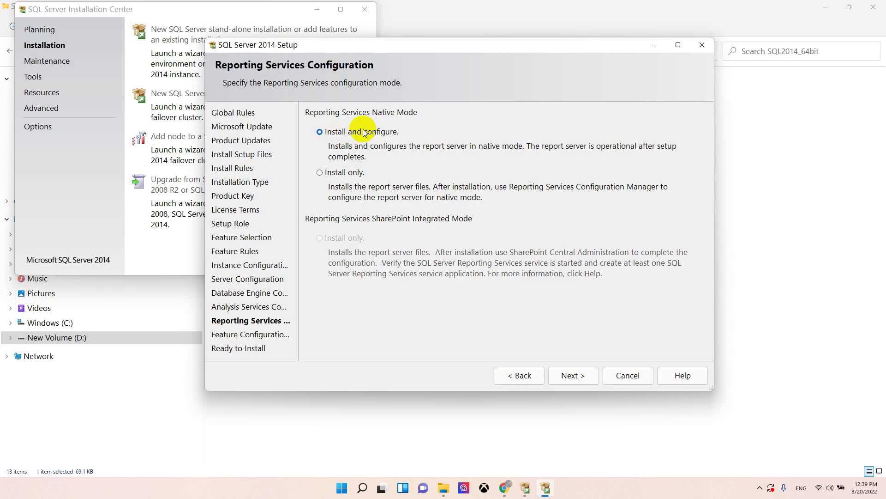
click(577, 378)
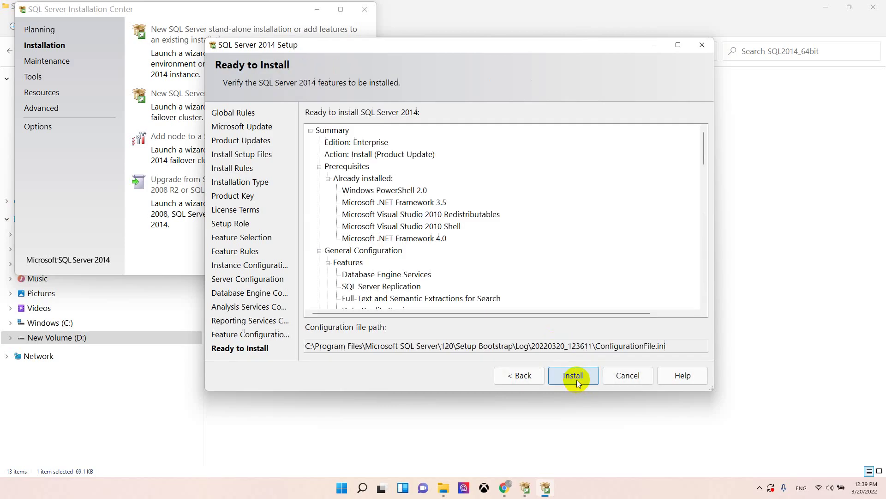
Step: Review the Ready to Install summary, noting the .NET Framework 3.5 prerequisite
drag(702, 145, 702, 311)
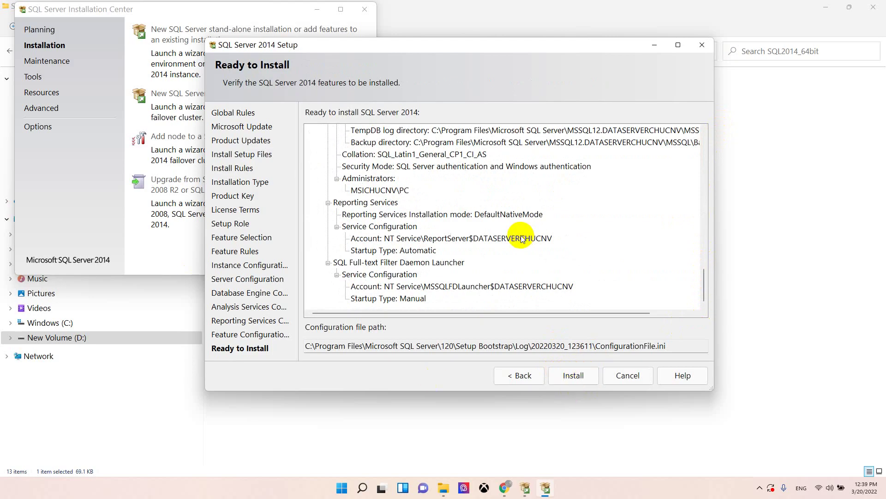
drag(698, 287, 692, 152)
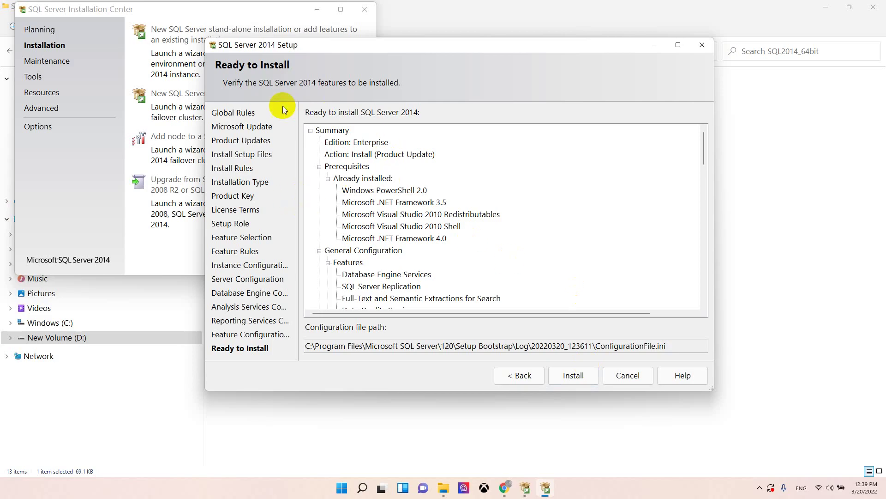
click(408, 205)
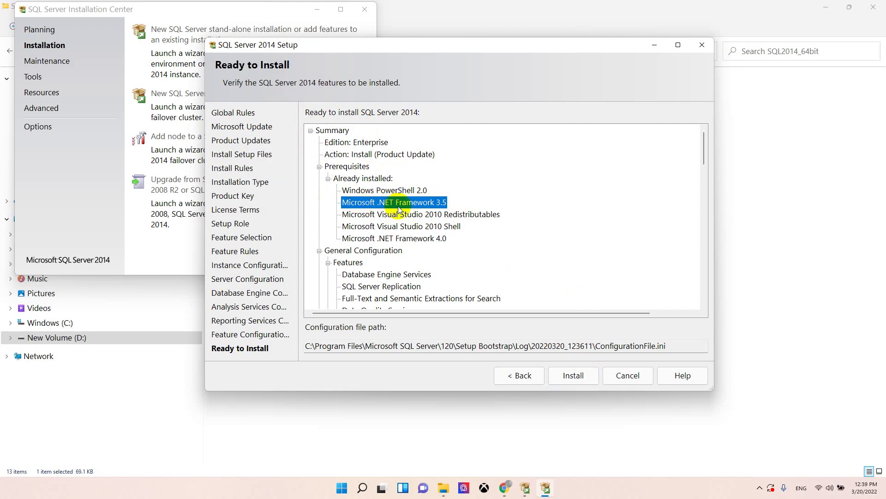
click(506, 487)
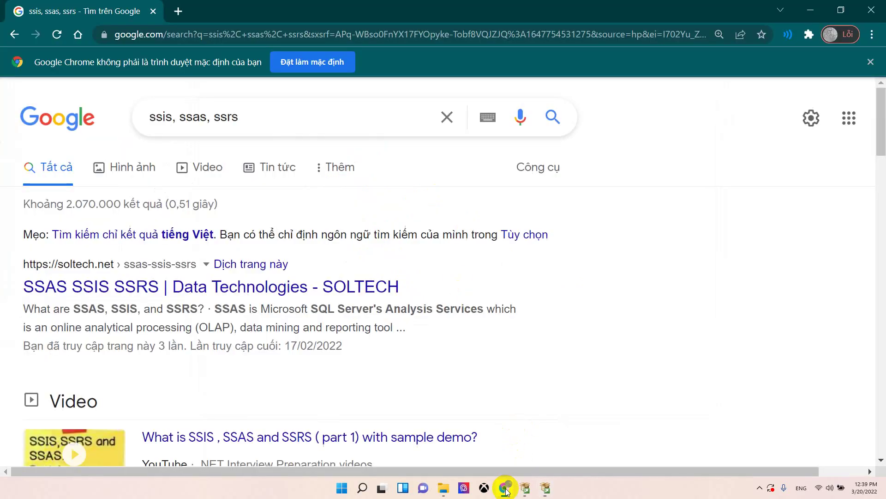
Step: Search Google for 'net framework 3.5' and open Microsoft's .NET Framework 3.5 page
drag(264, 119, 99, 118)
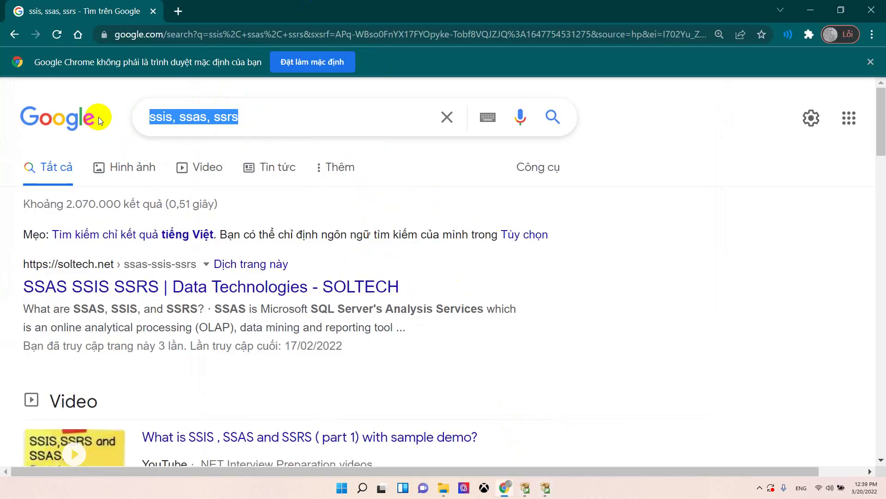
text(net)
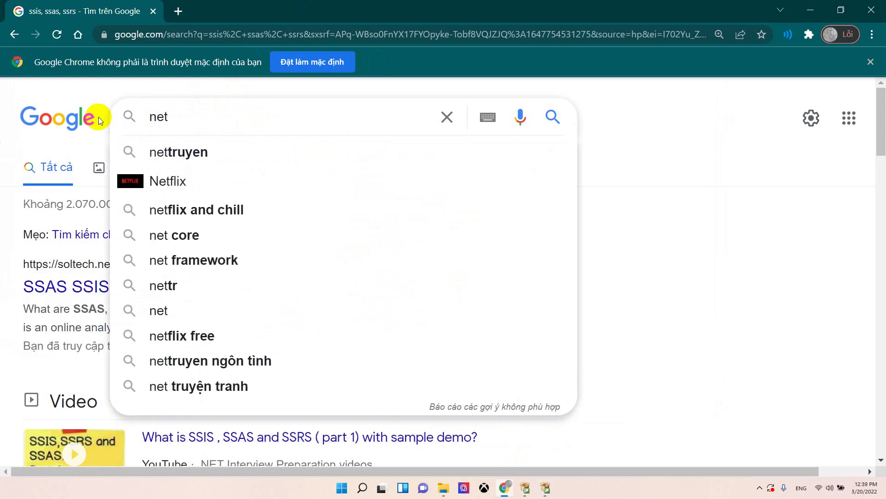
text(fr)
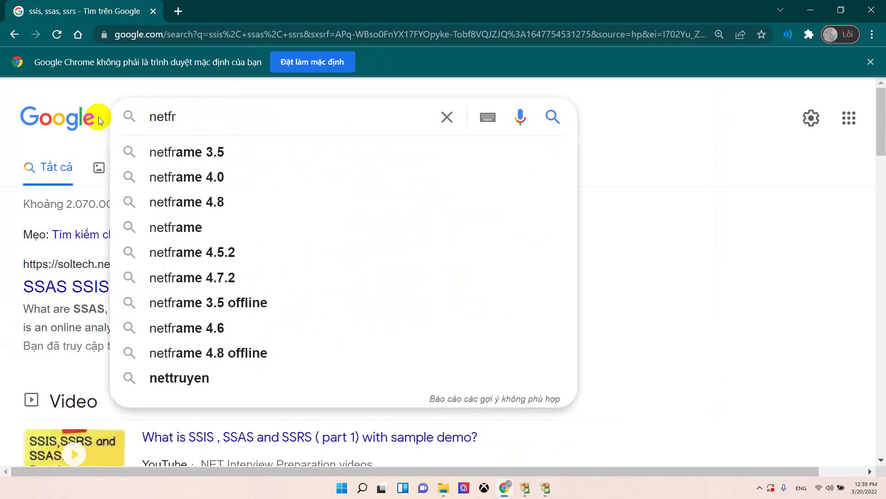
text(ema)
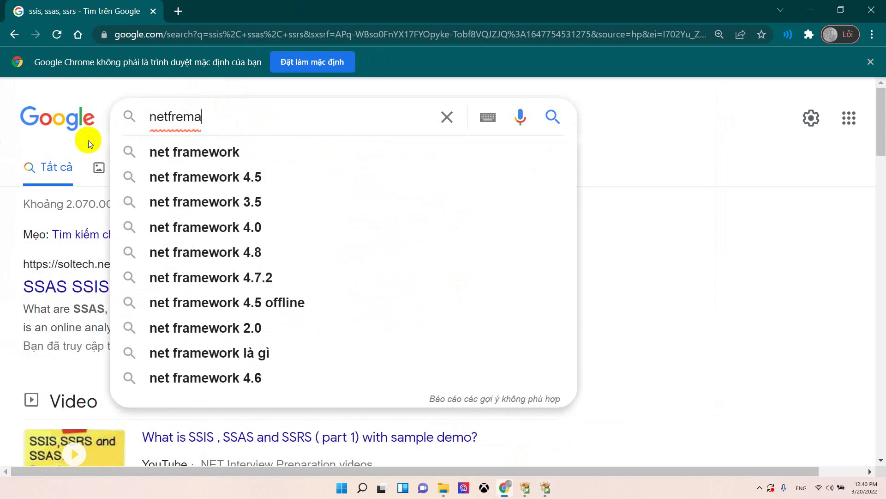
click(192, 201)
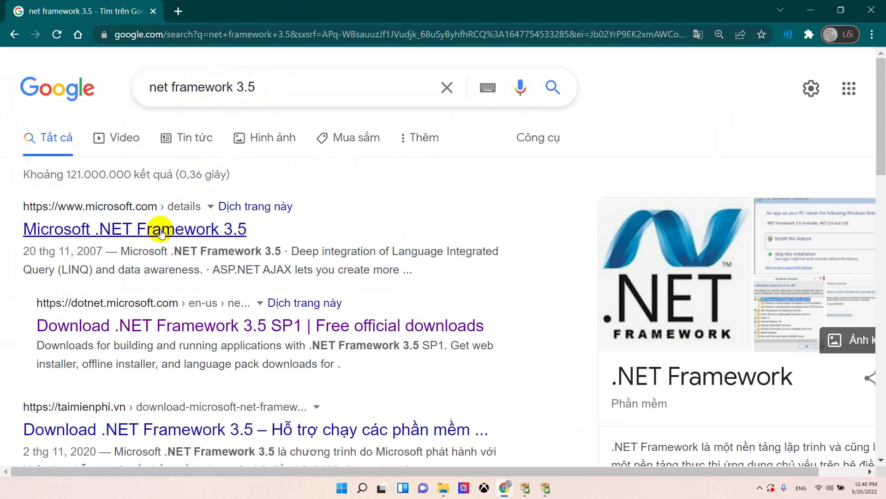
click(134, 229)
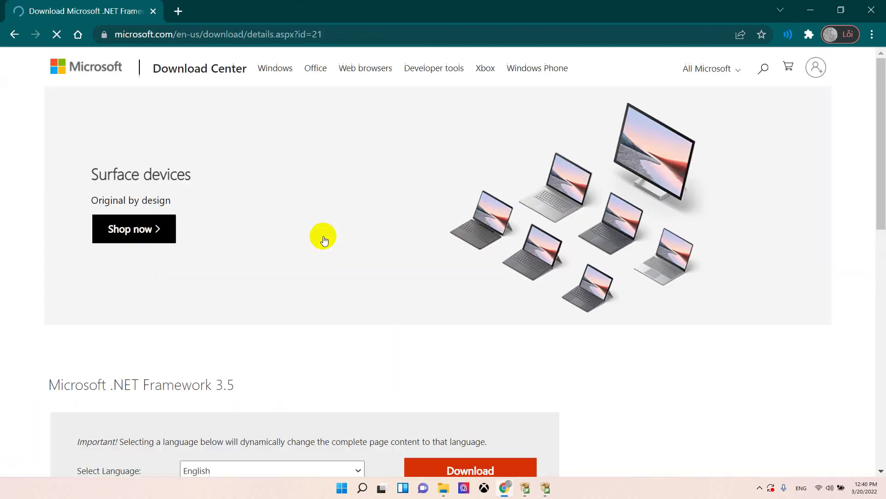
Step: Start the .NET Framework 3.5 download, then return to the SQL Server setup wizard
scroll(323, 238, down, 5)
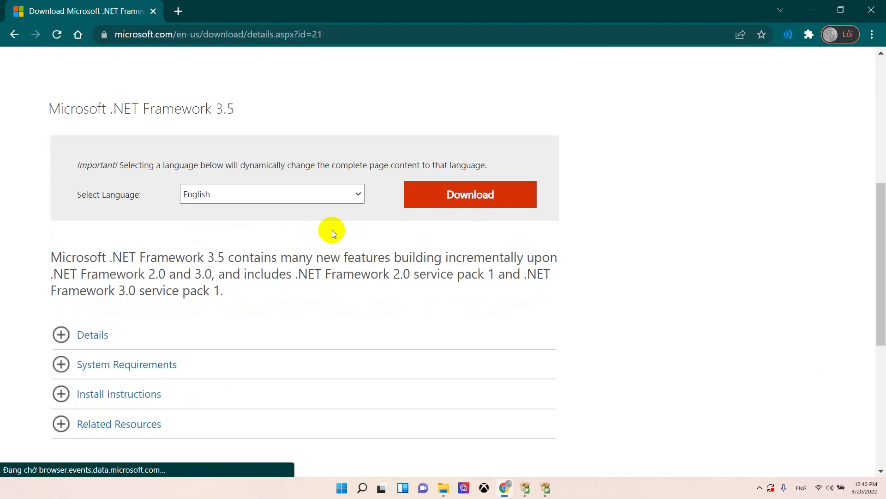
scroll(331, 230, up, 1)
click(470, 262)
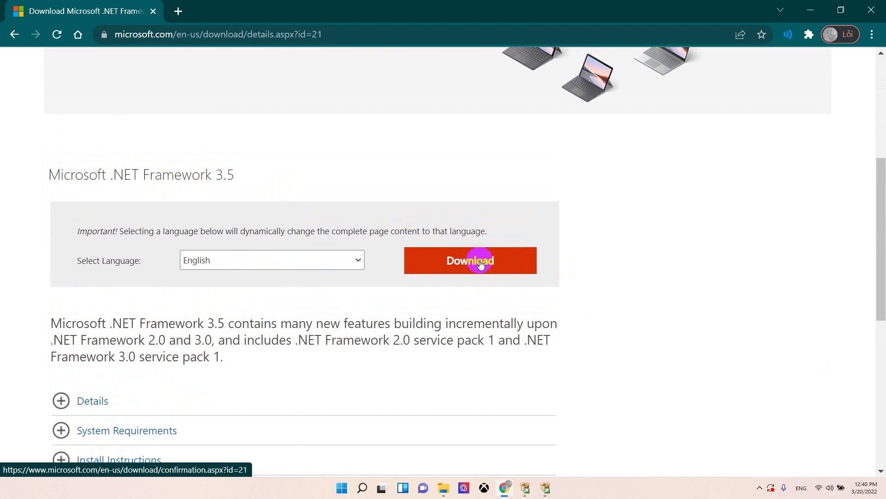
drag(143, 174, 278, 169)
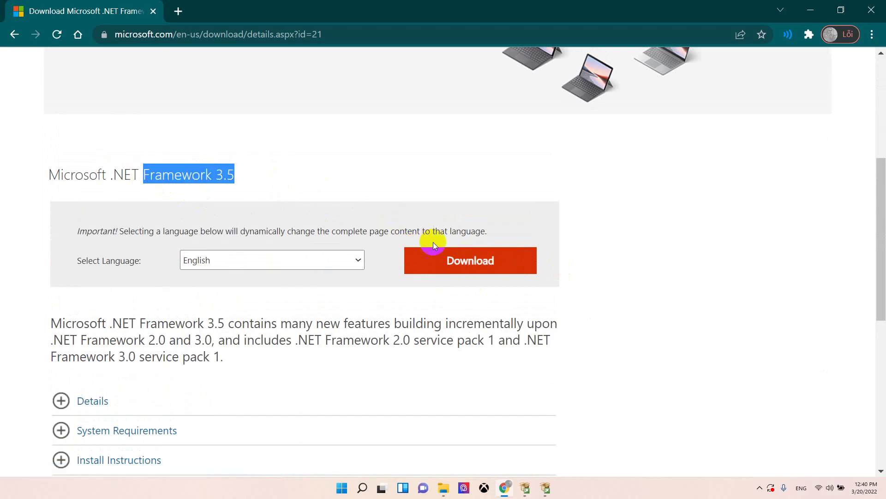
click(544, 488)
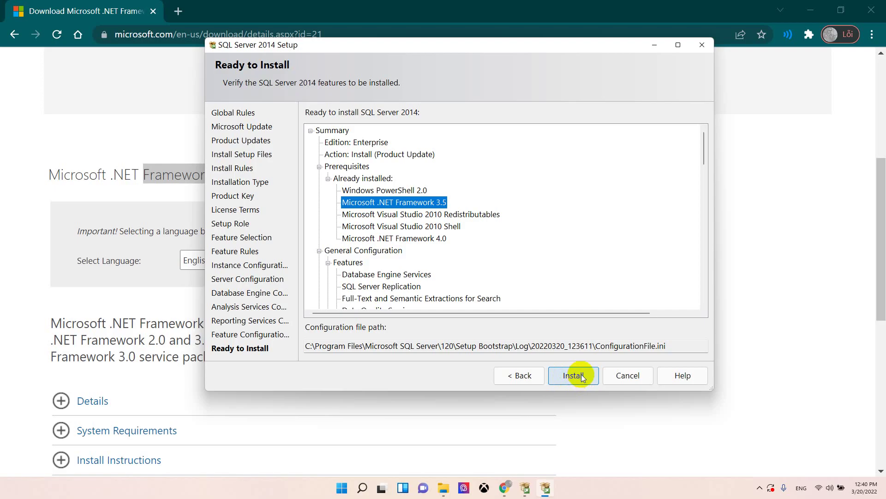
Step: Cancel the SQL Server 2014 installation, confirm quitting Setup, and bring up Windows search
click(624, 376)
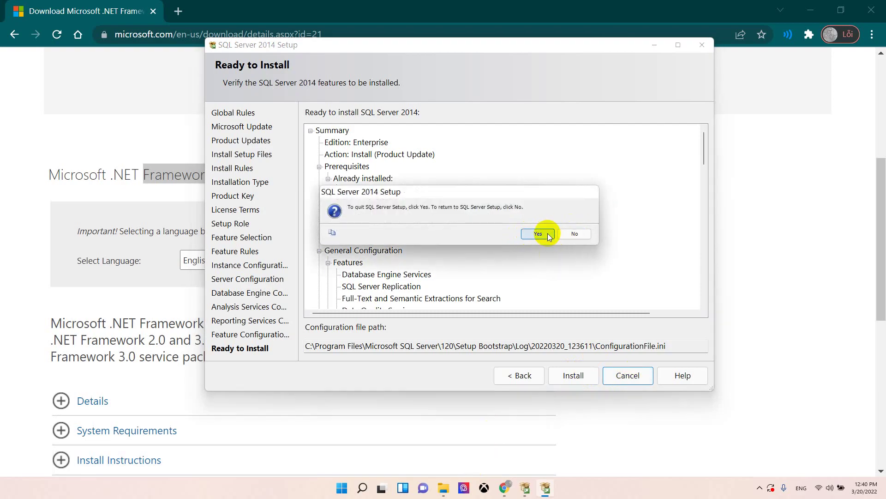
click(541, 236)
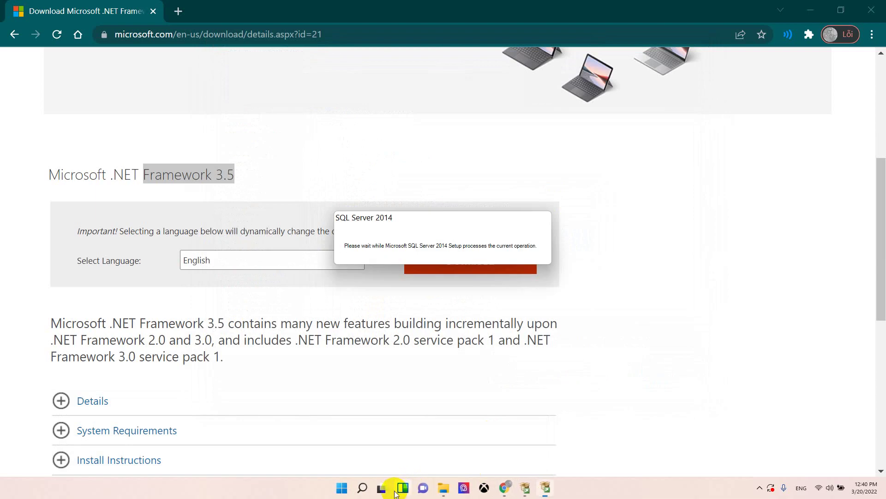
click(362, 491)
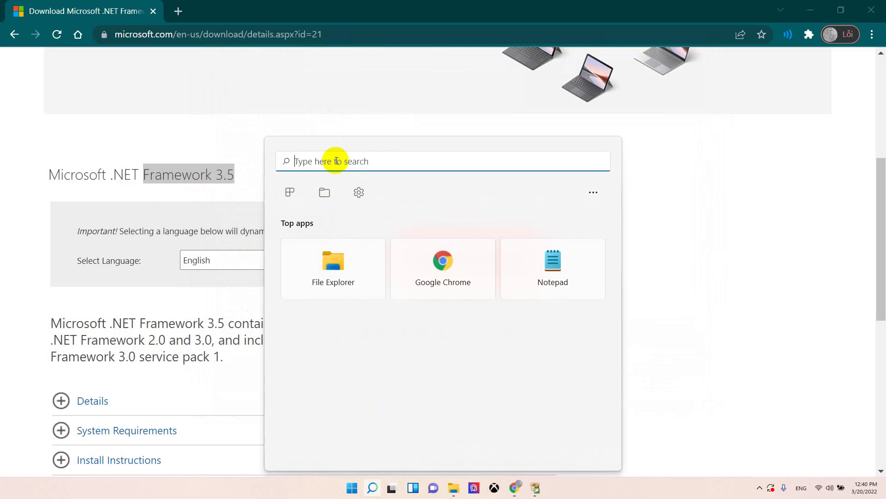
Step: Launch Management Studio, connect to the local Database Engine with Windows Authentication, and expand Databases
text(SQ)
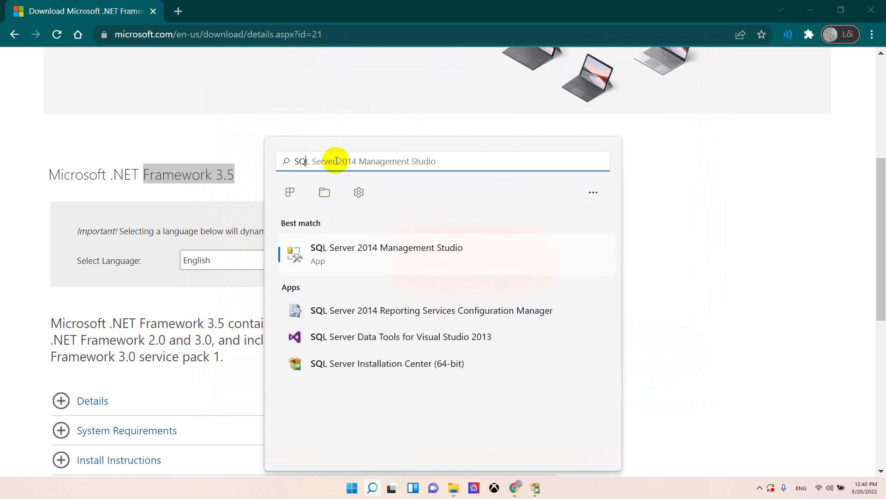
click(338, 253)
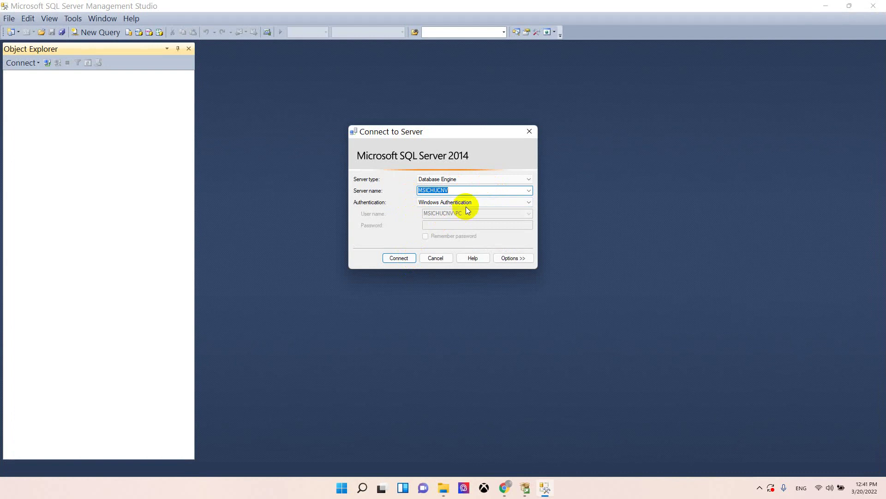
click(399, 257)
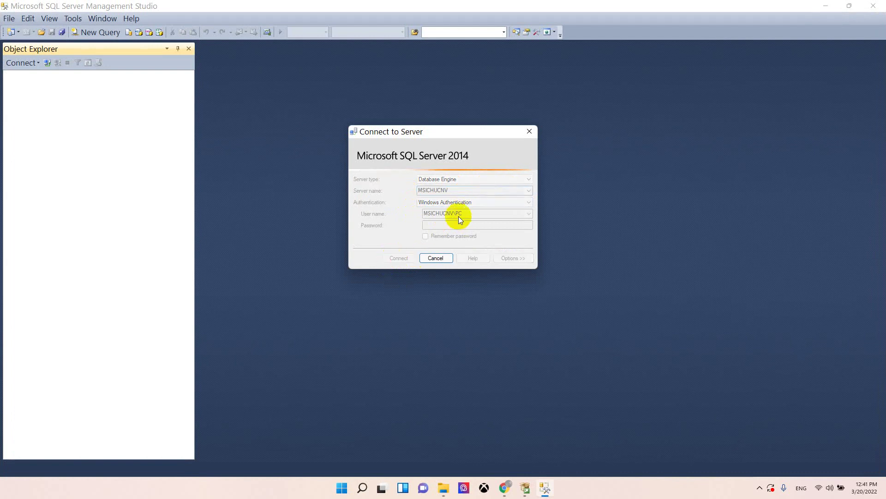
click(17, 89)
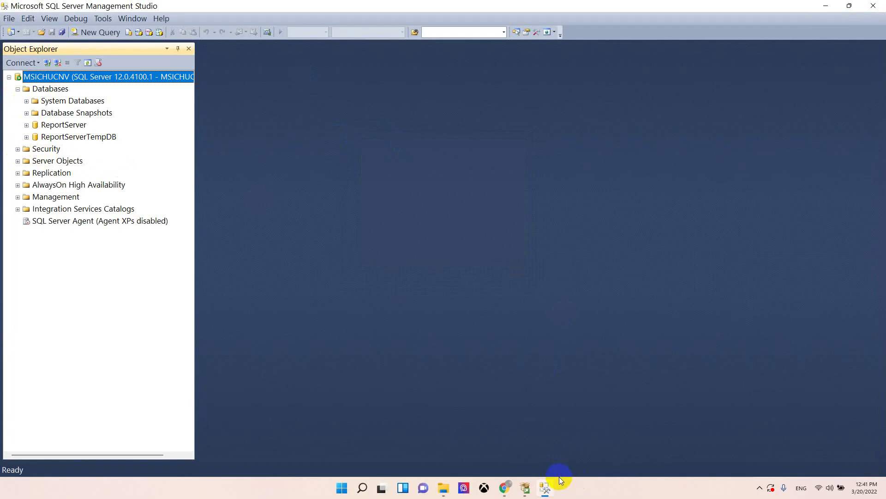
mouse_move(547, 488)
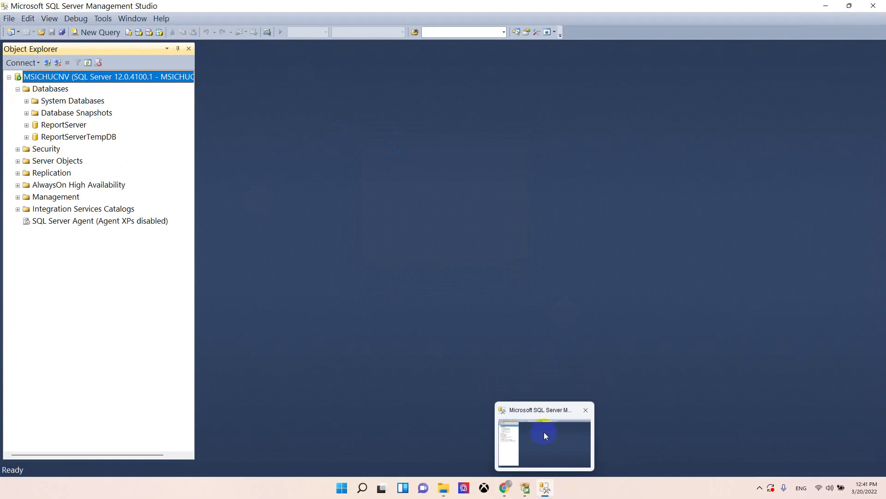
Step: Run the setup application in the SQL2014_64bit folder as administrator
click(524, 487)
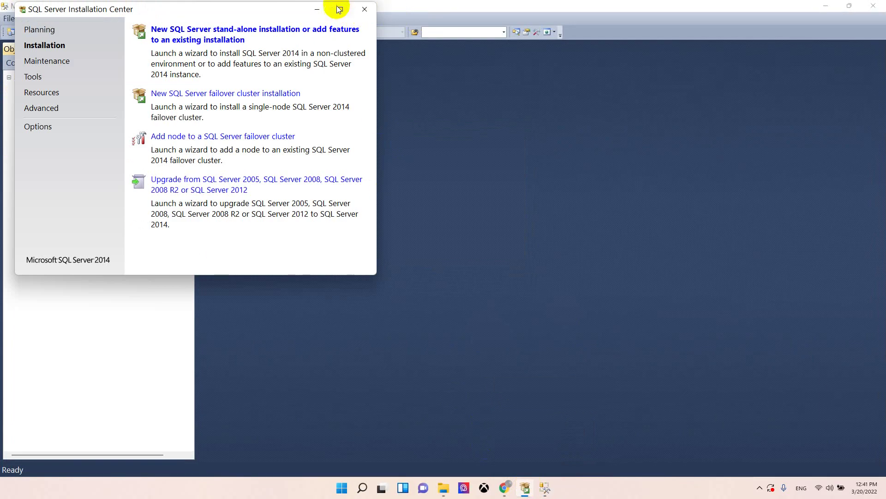
click(364, 10)
click(453, 487)
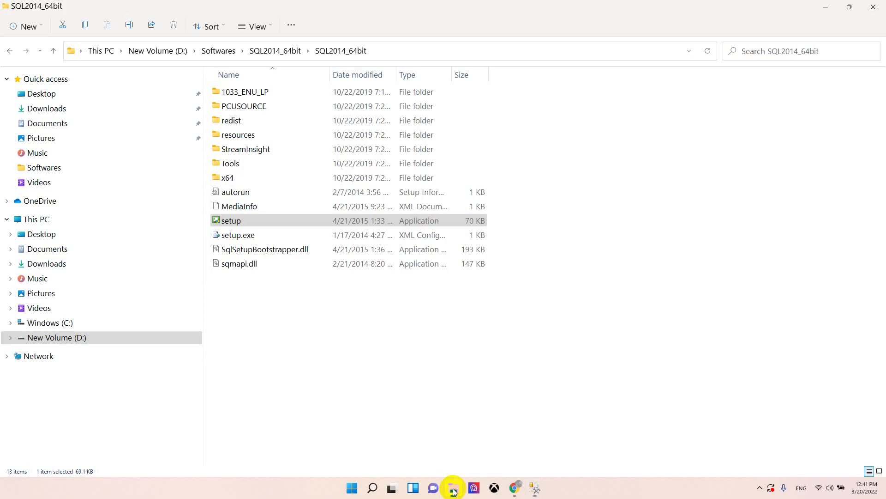
right_click(240, 223)
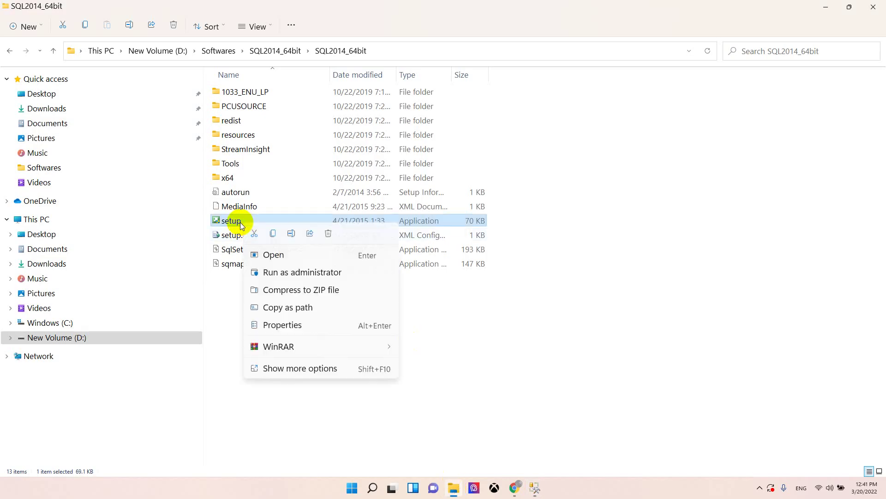
click(300, 272)
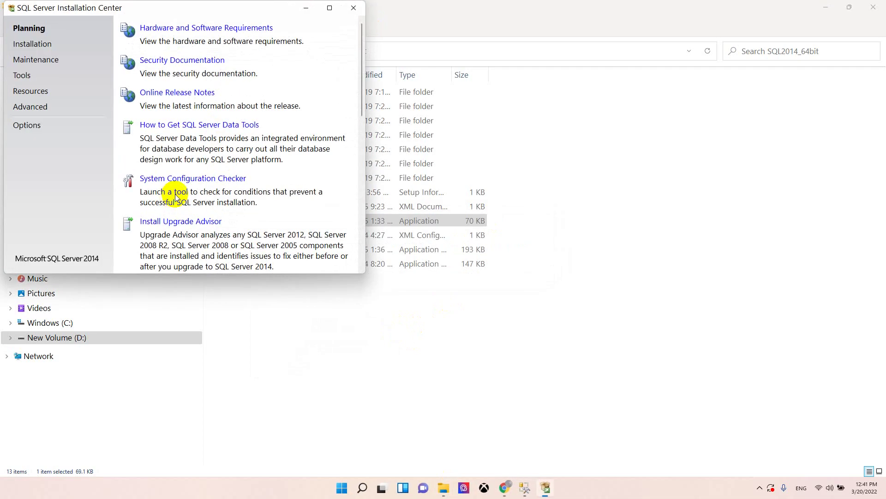
Step: Open the Installation Center's Tools page and the SQL Server Data Tools - Business Intelligence guide
drag(86, 8, 123, 20)
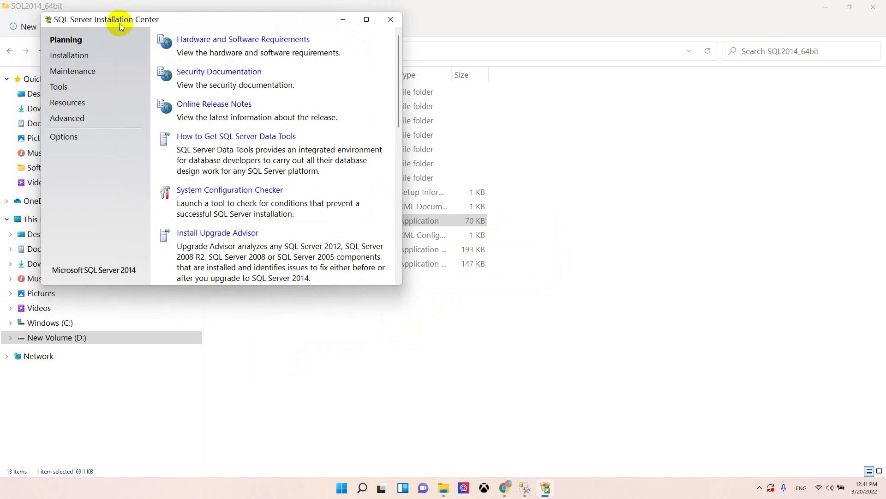
click(59, 89)
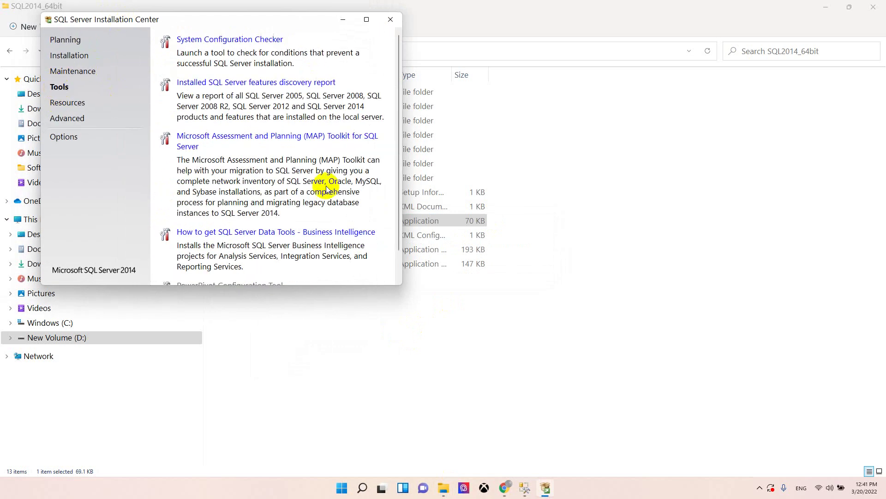
drag(402, 281, 475, 281)
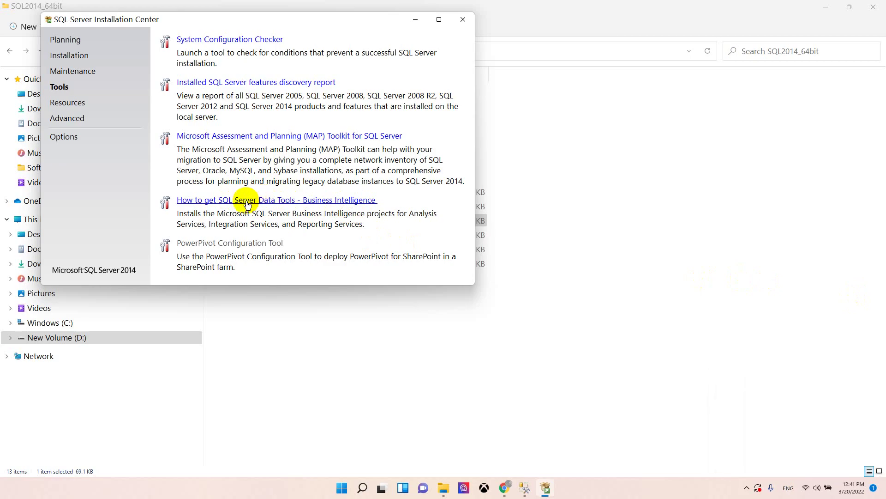
click(295, 202)
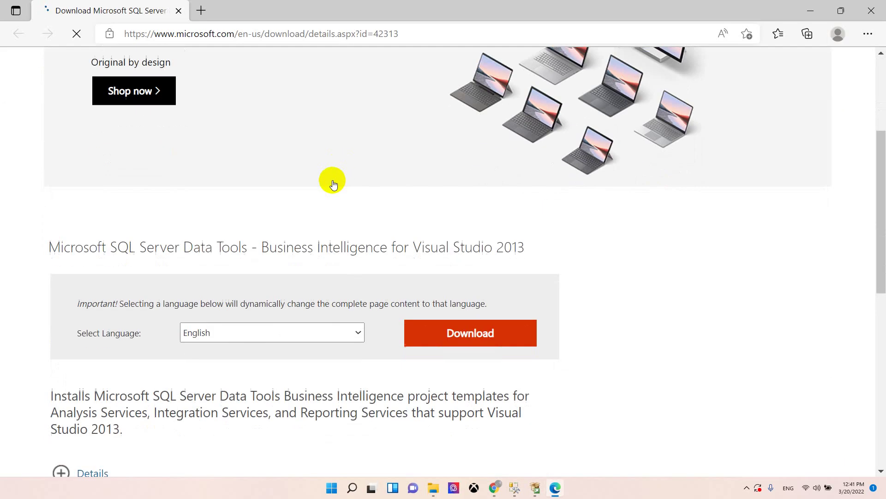
Step: Start downloading SQL Server Data Tools - Business Intelligence for Visual Studio 2013
scroll(324, 120, down, 7)
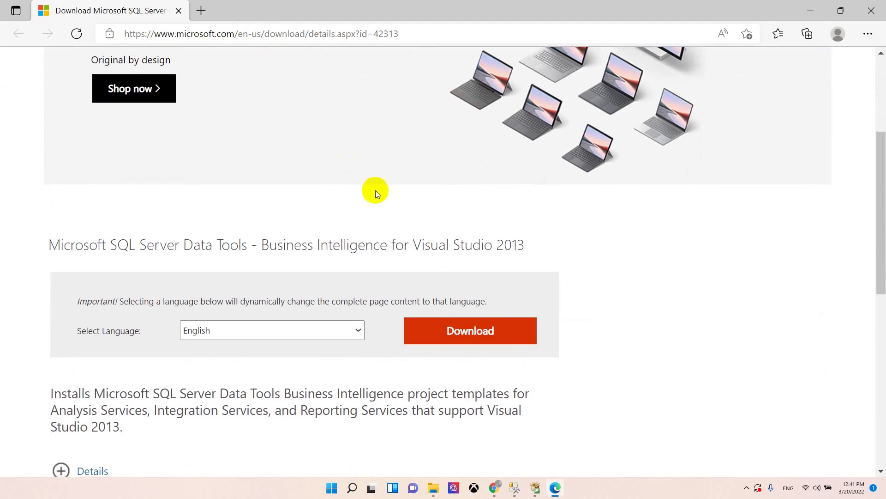
drag(109, 114, 257, 116)
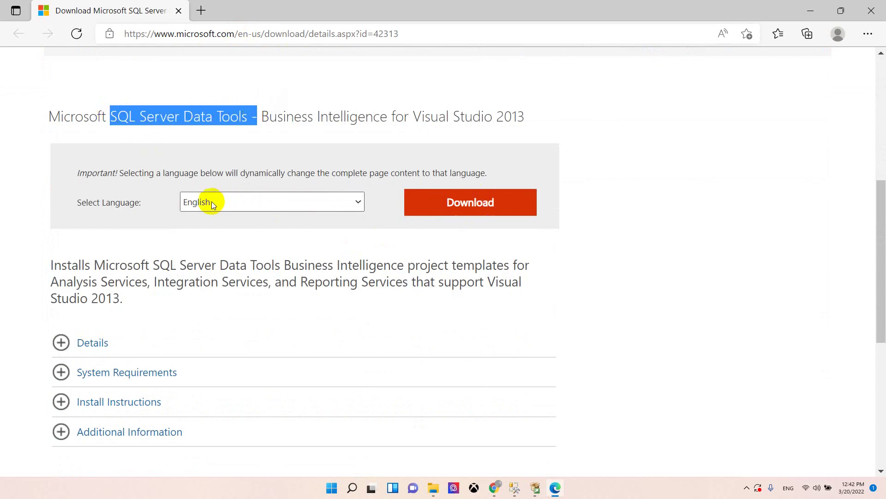
click(477, 210)
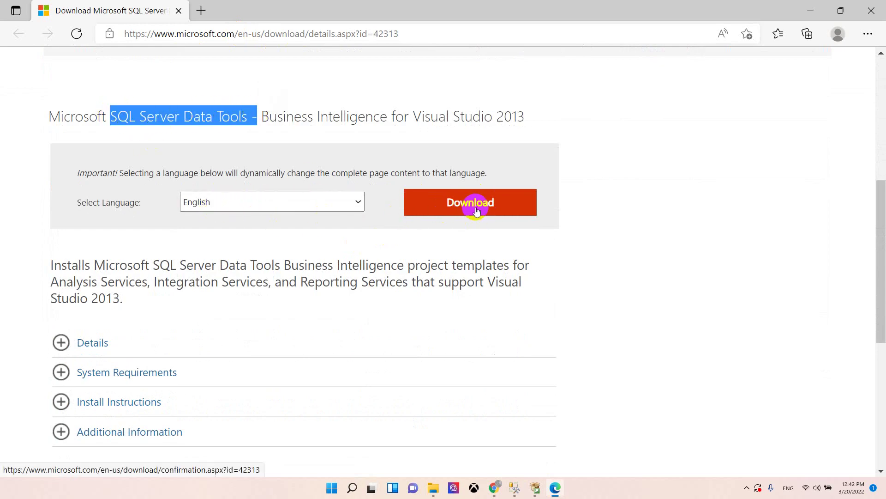
click(439, 203)
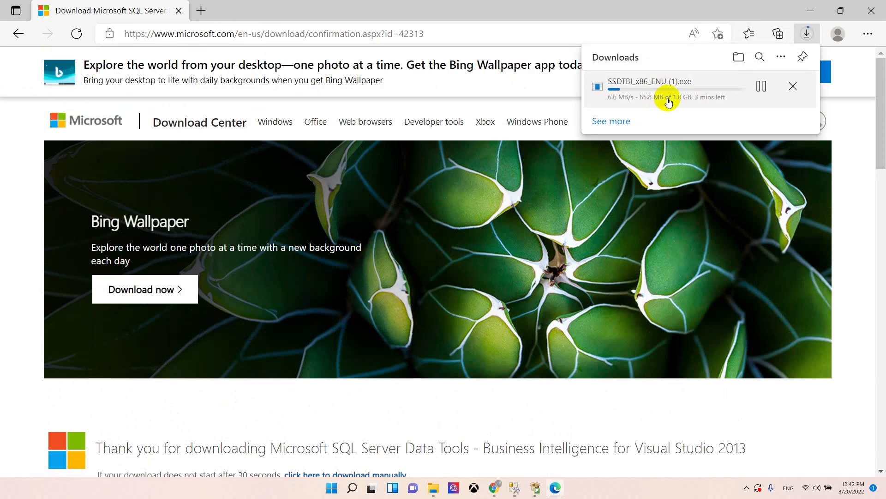
Step: Cancel the duplicate SSDTBI_x86_ENU (1).exe download and show the Downloads folder in File Explorer
click(792, 88)
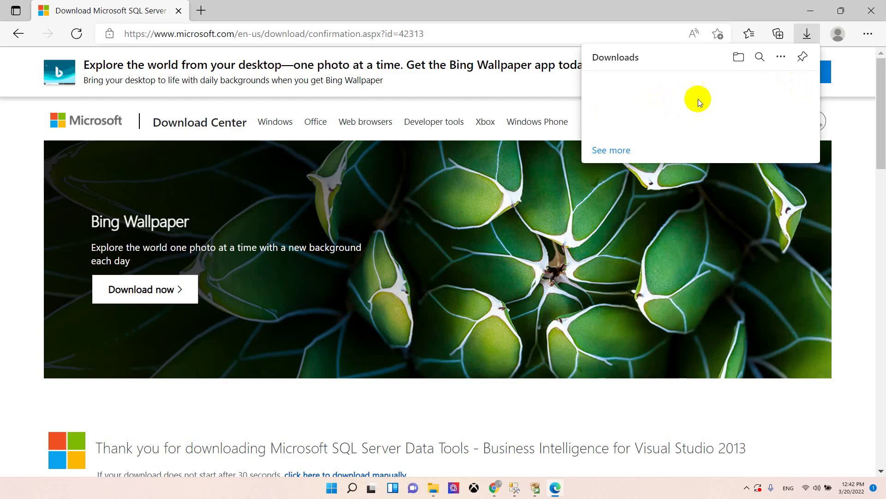
click(433, 488)
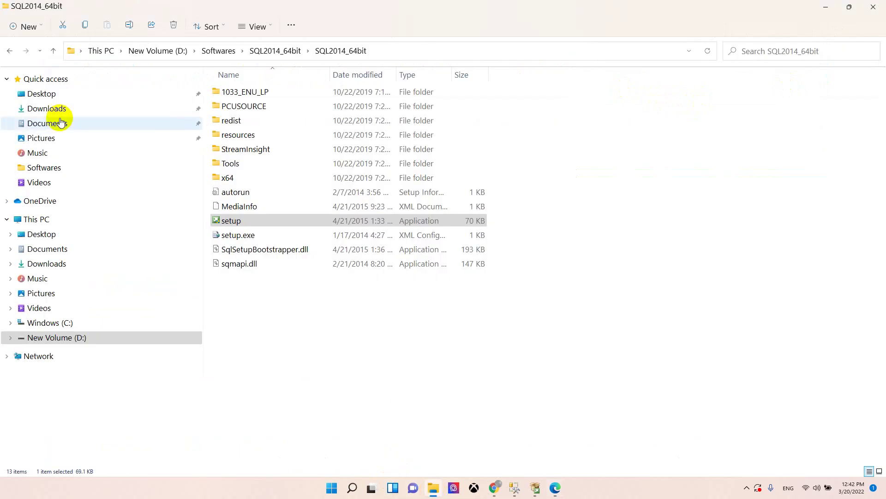
click(51, 108)
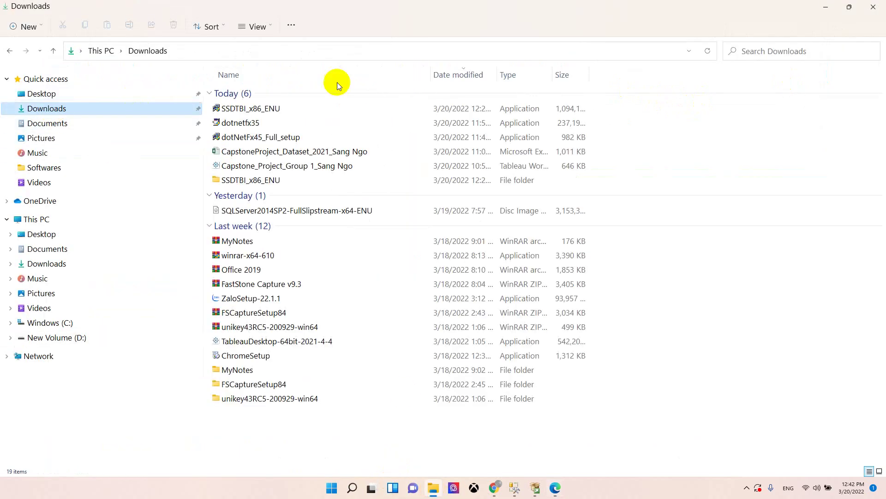
Step: Bring up the SSDTBI_x86_ENU installer's context menu, then Windows search
right_click(241, 109)
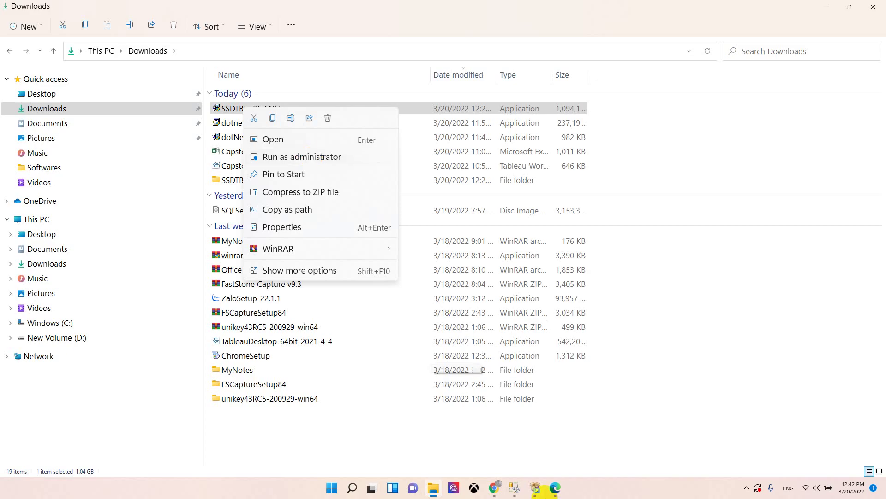
click(352, 488)
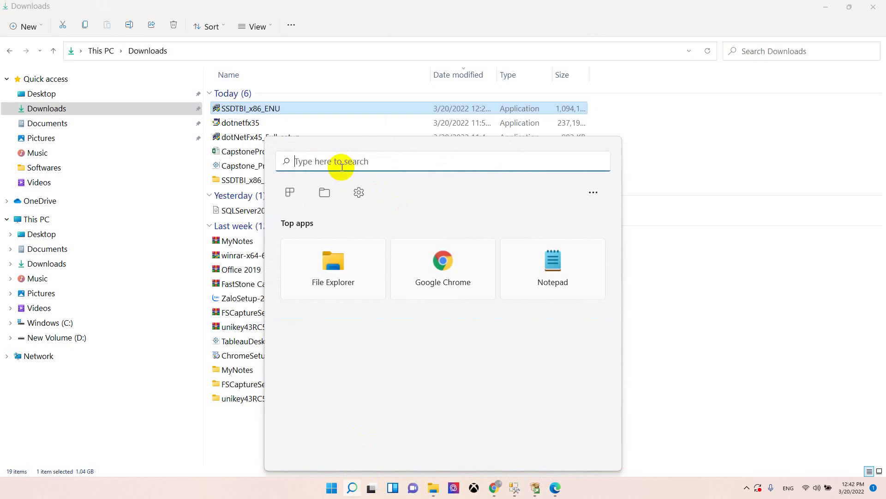
Step: Search 'SQL' and launch SQL Server Data Tools for Visual Studio 2013
text(SQL)
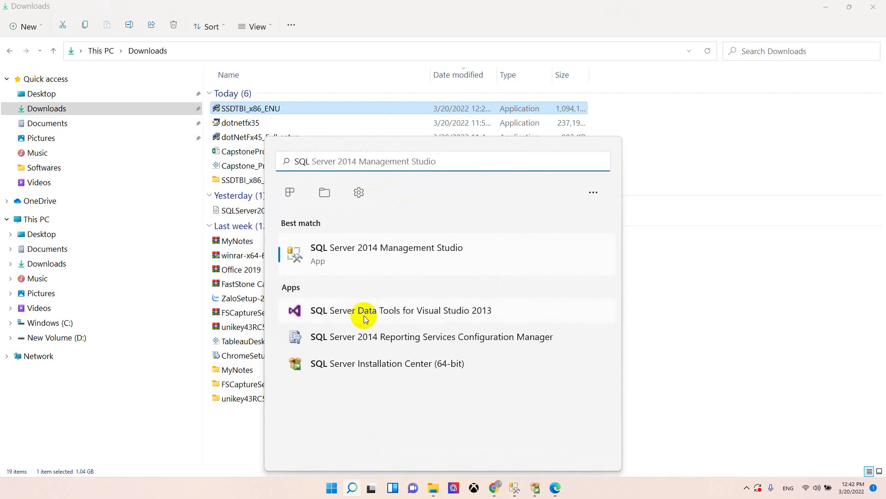
click(377, 311)
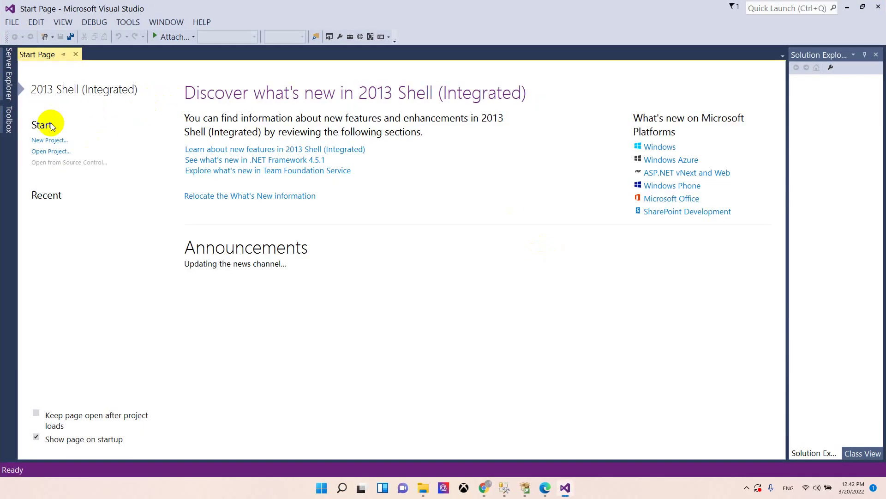
Step: Open the New Project dialog and widen it on both sides
click(16, 24)
mouse_move(32, 35)
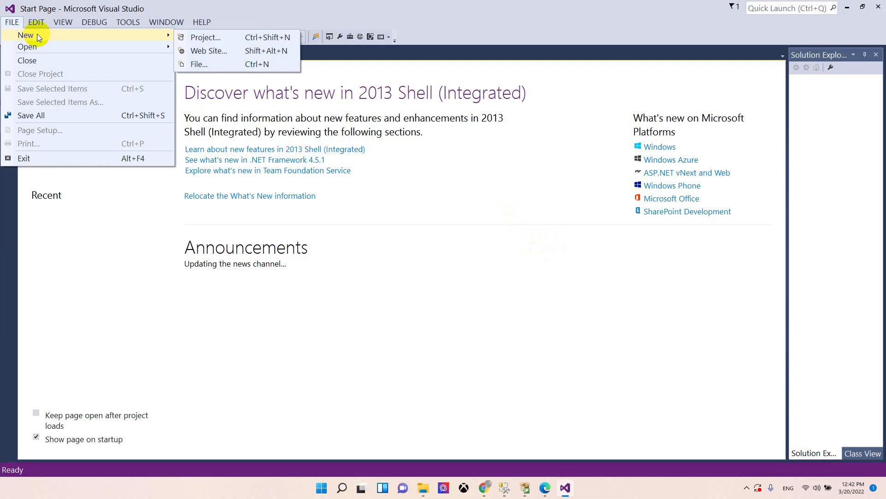
click(210, 40)
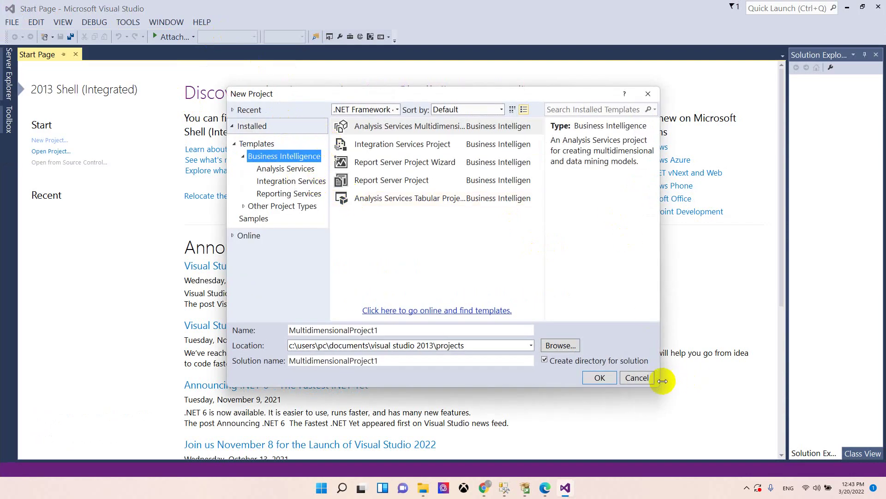
drag(661, 377, 746, 376)
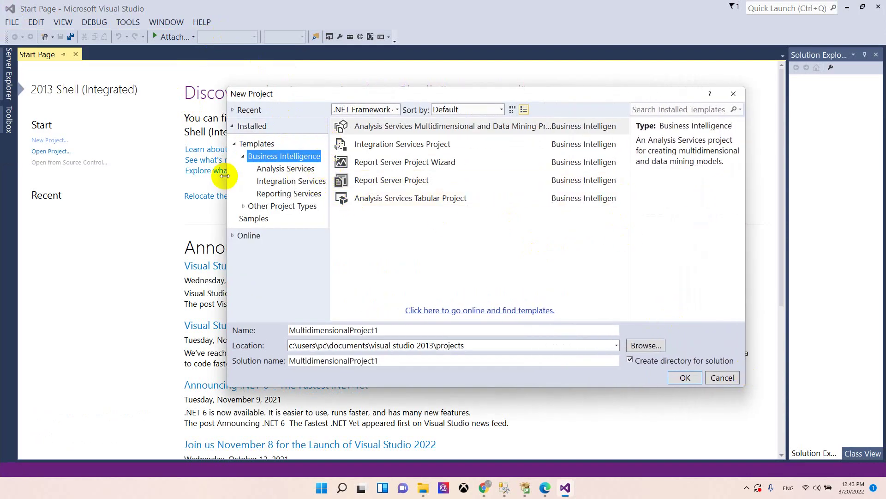
drag(224, 175, 161, 174)
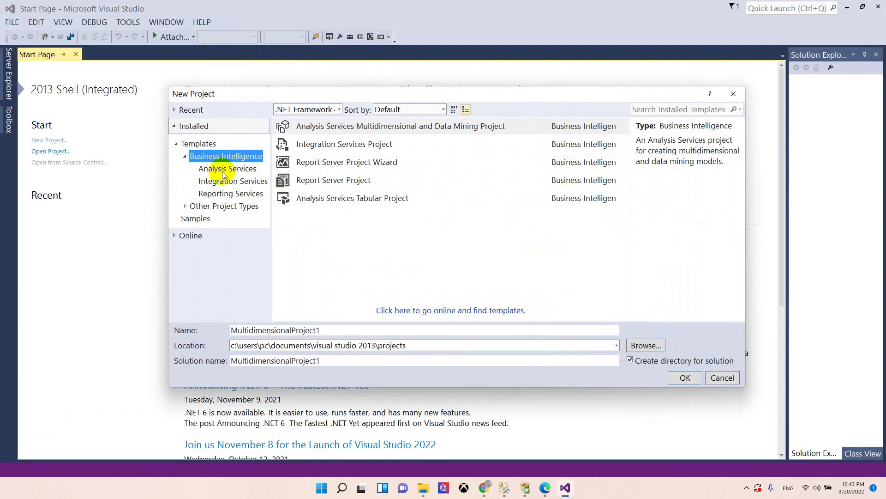
Step: Review the Business Intelligence templates for Analysis, Integration and Reporting Services
click(222, 170)
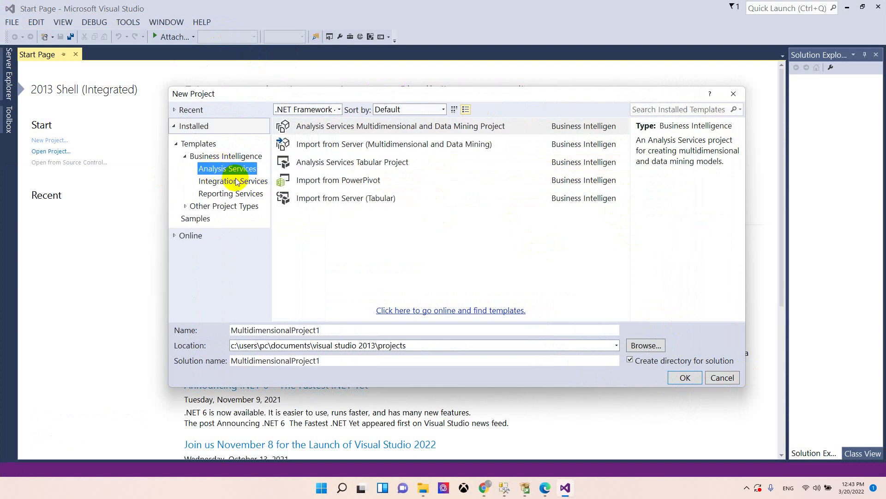
click(228, 159)
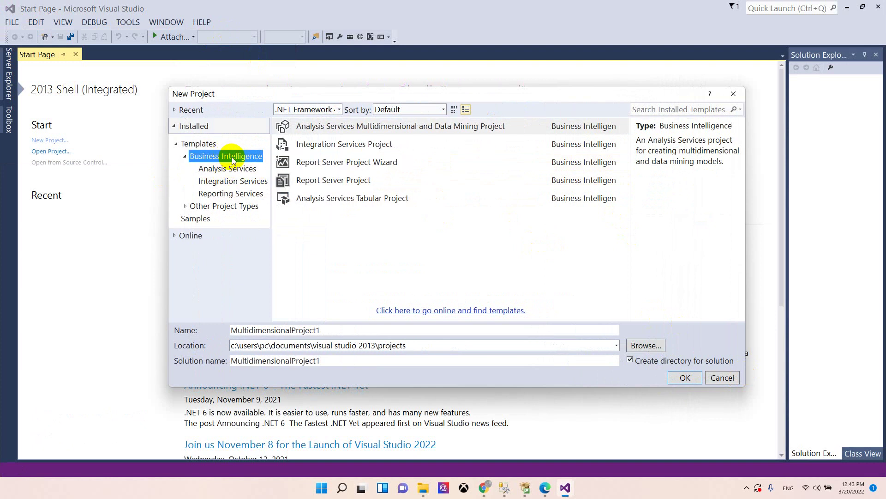
click(226, 174)
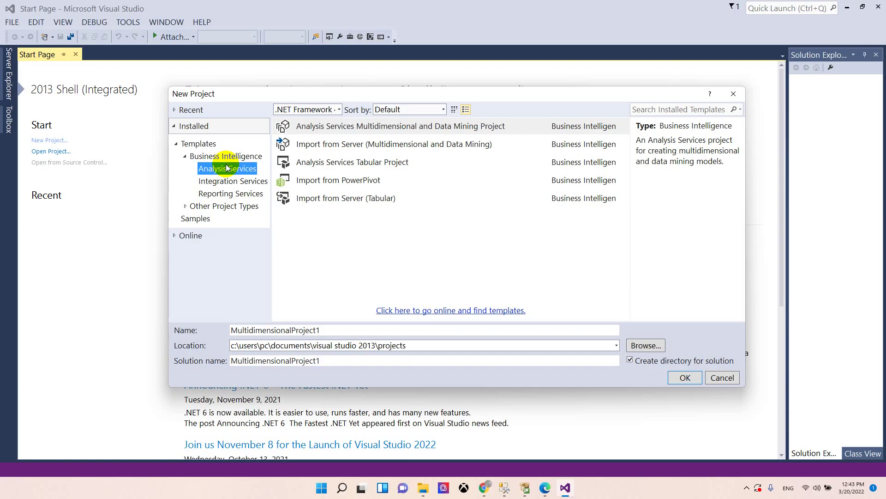
click(226, 184)
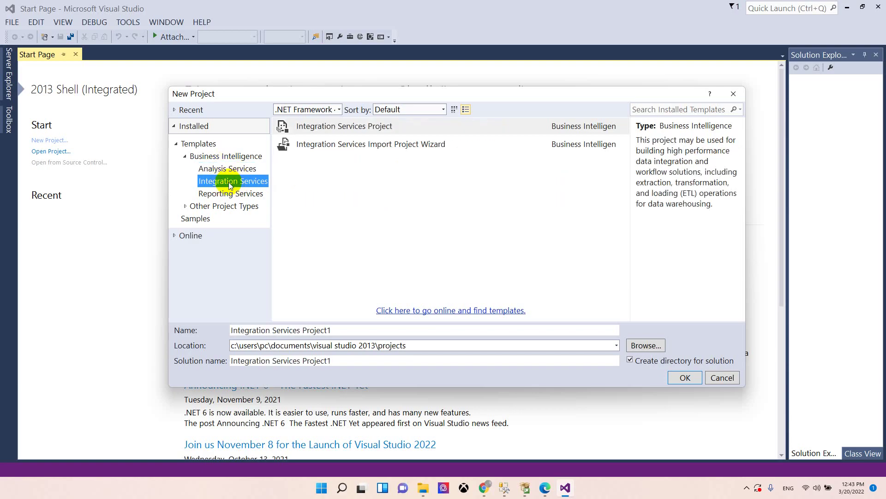
click(231, 196)
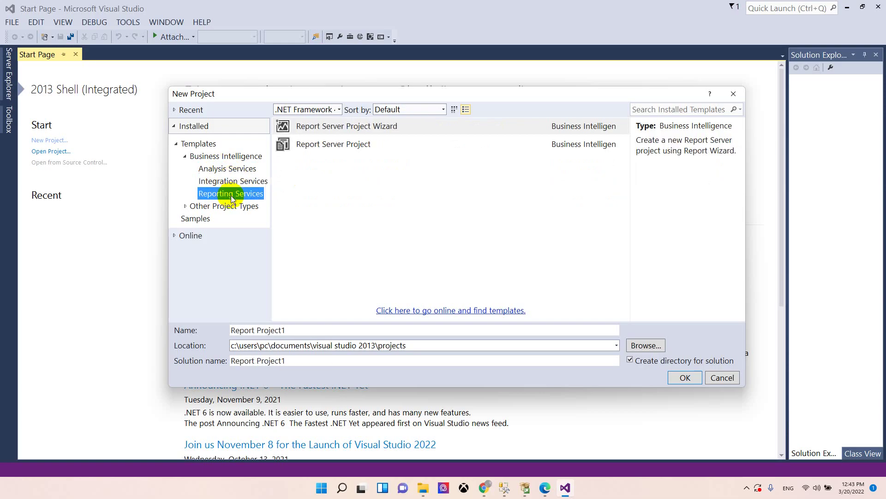
click(228, 156)
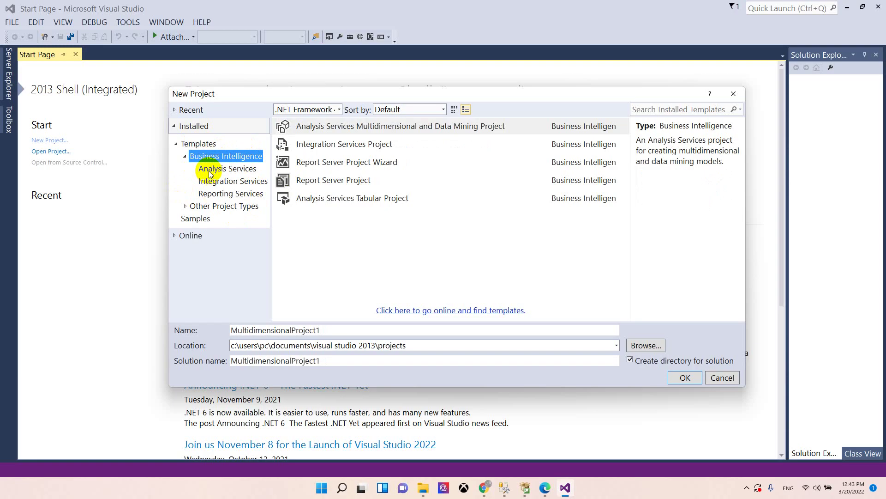
Step: In a new Chrome tab, search 'chuc' to find the instructor's courses site and follow its Youtube link
click(484, 487)
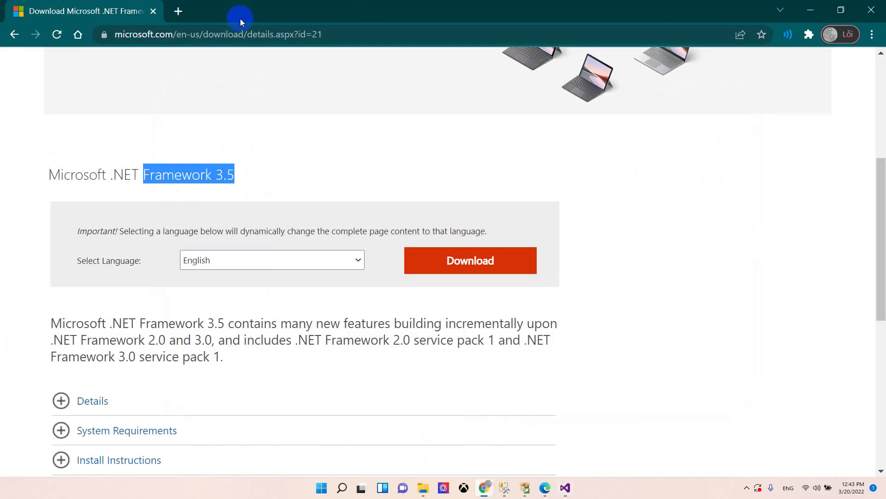
click(177, 12)
click(315, 302)
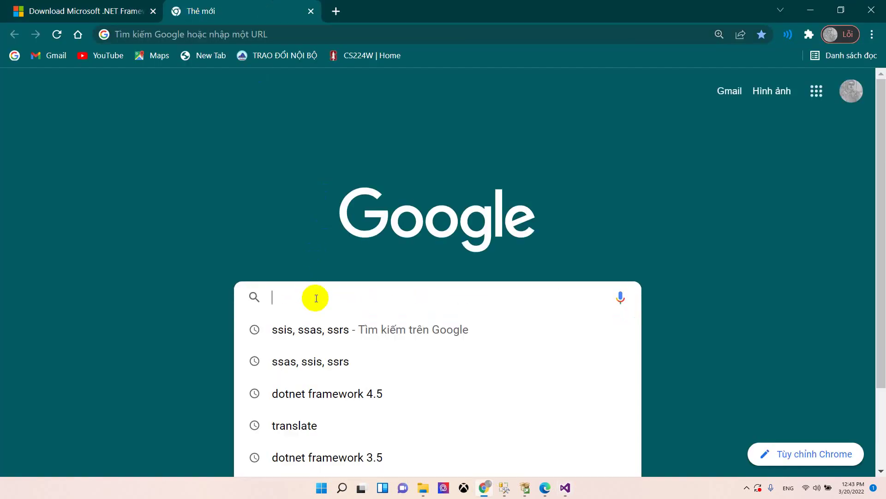
text(chucnv courses)
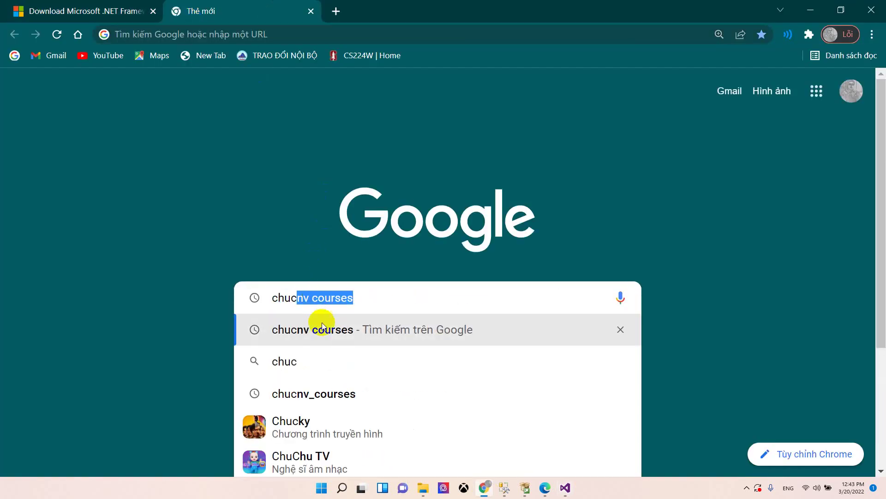
click(323, 328)
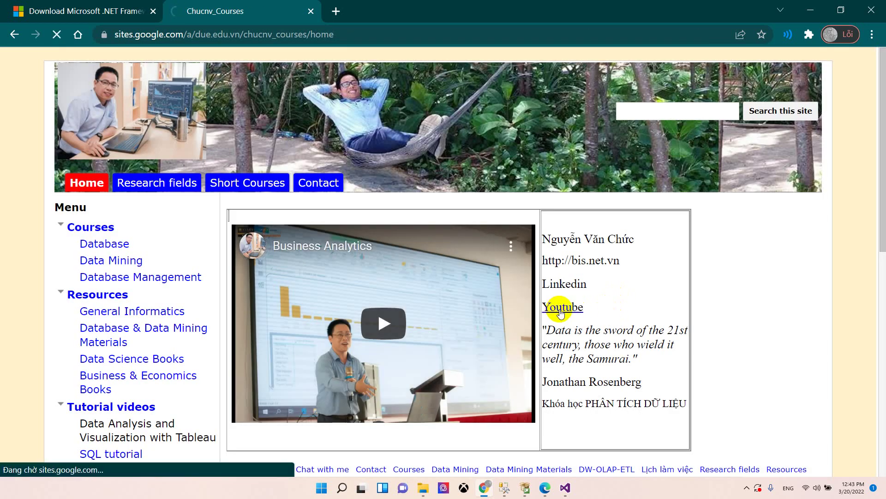
click(561, 310)
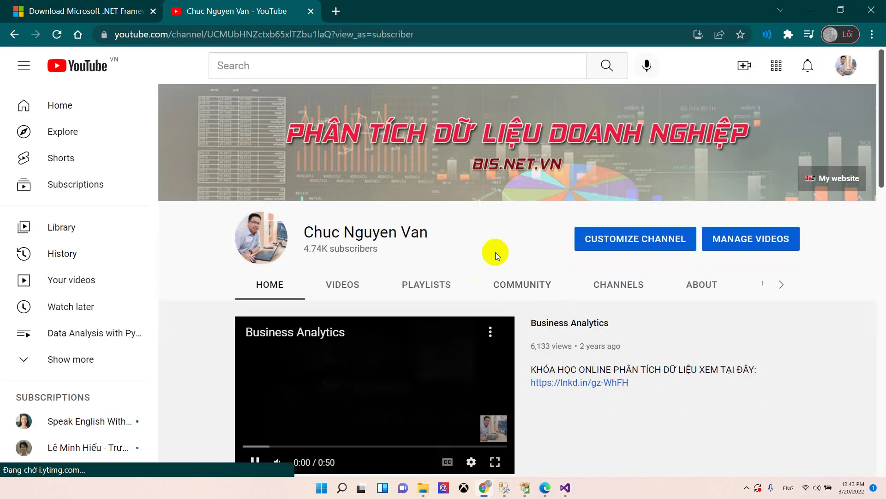
Step: Open the channel's Playlists tab and view the full Data Warehouse and Data Mining Tutorials playlist
scroll(511, 223, down, 3)
click(463, 159)
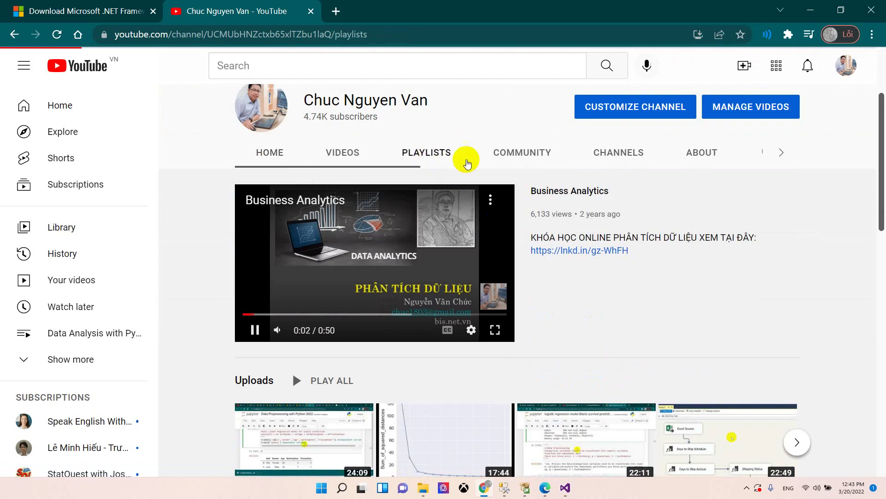
scroll(534, 248, down, 5)
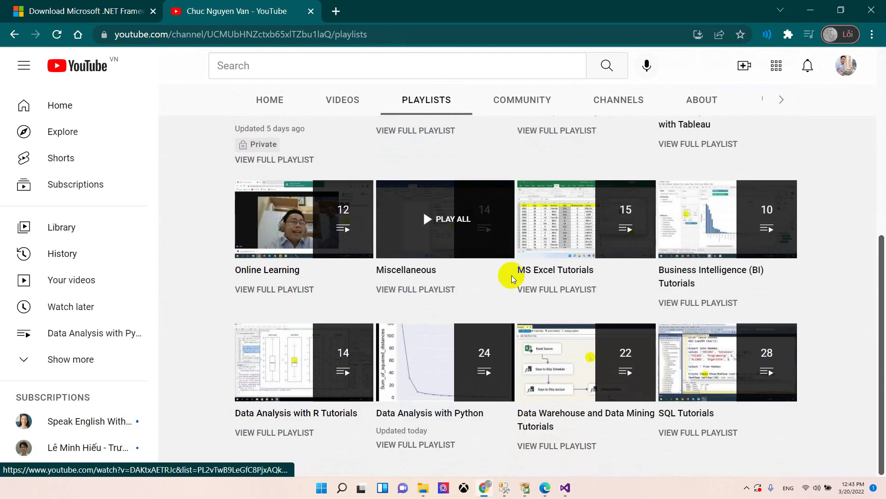
scroll(463, 184, up, 7)
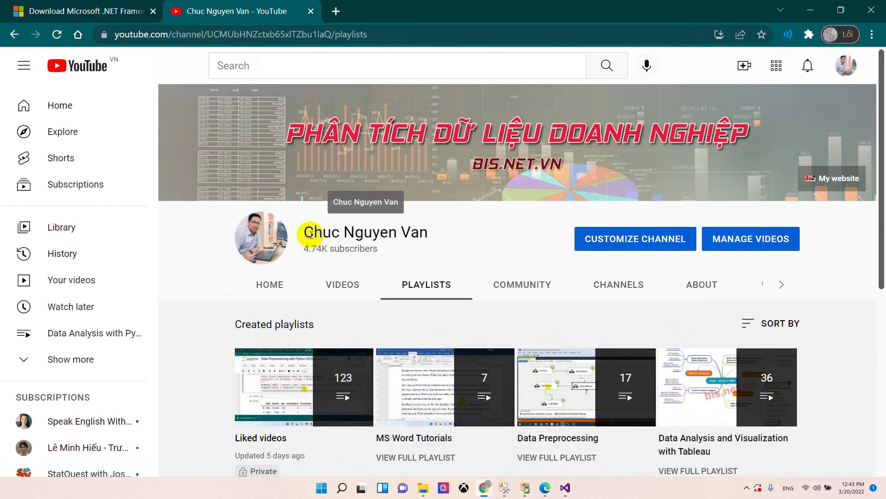
drag(311, 233, 459, 237)
scroll(459, 237, down, 3)
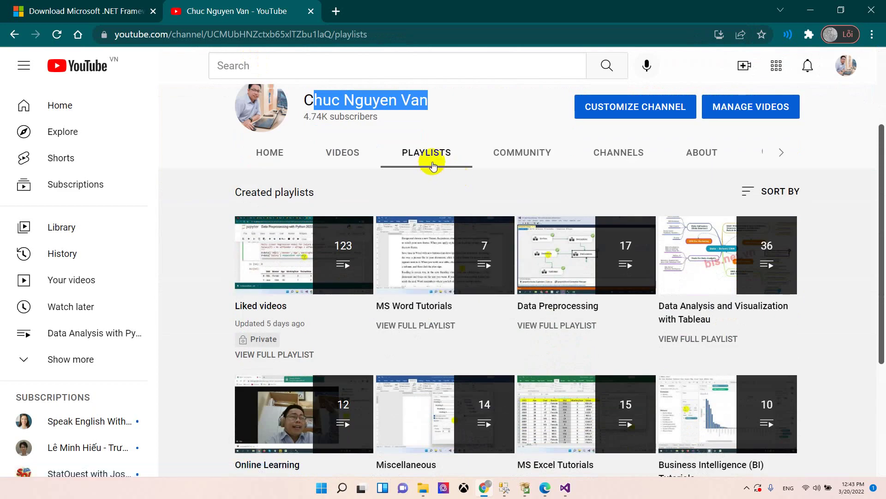
scroll(706, 291, down, 1)
click(757, 358)
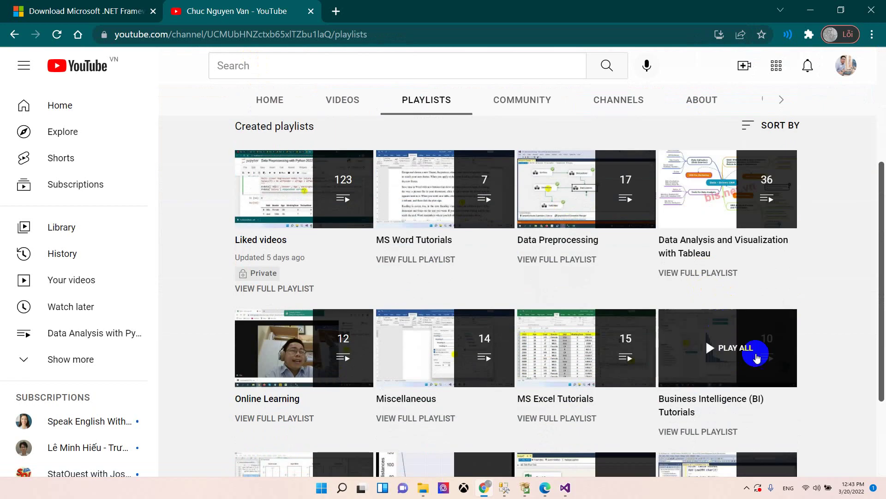
scroll(757, 357, down, 2)
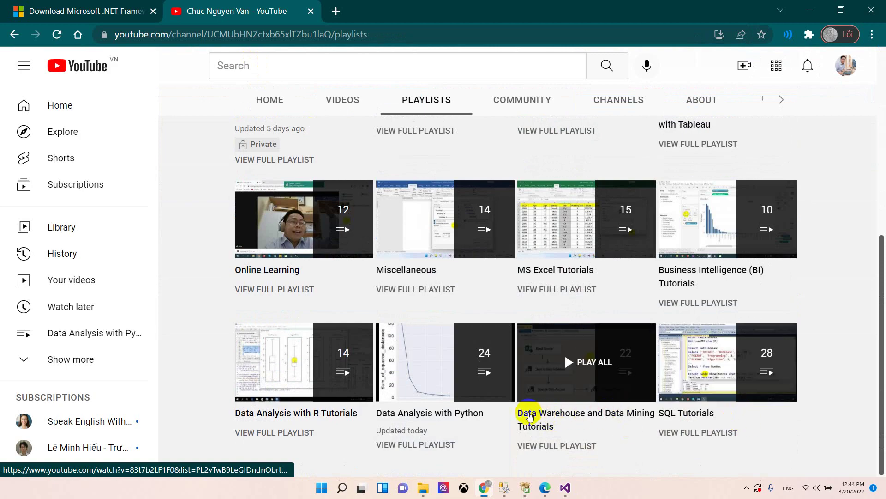
click(633, 410)
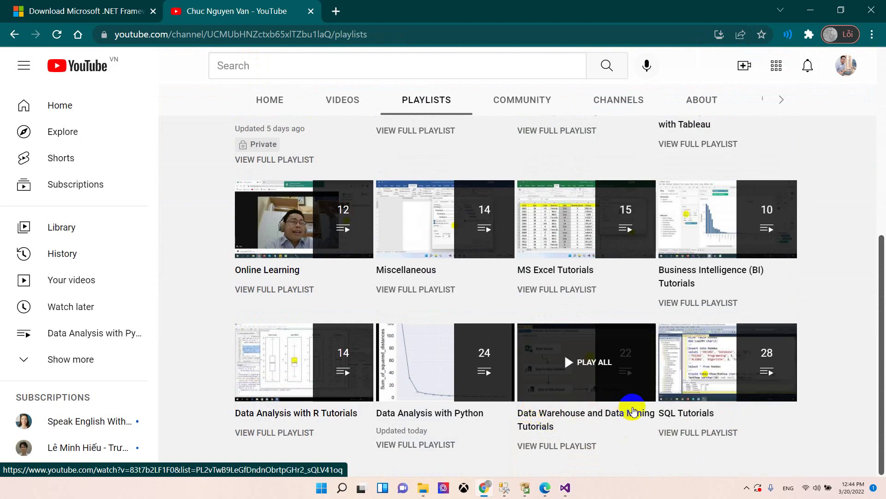
click(557, 446)
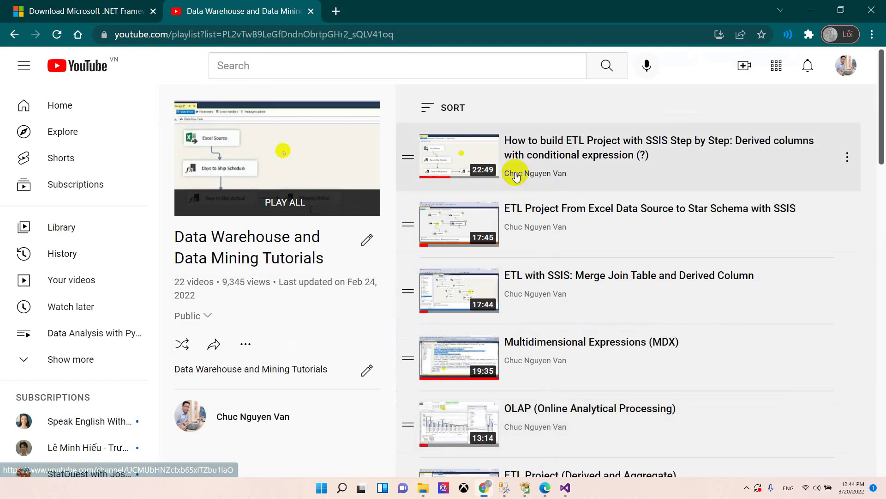
Step: Scroll through the playlist's MDX, OLAP, ETL and SSAS lessons, then show hidden taskbar icons
scroll(518, 253, down, 4)
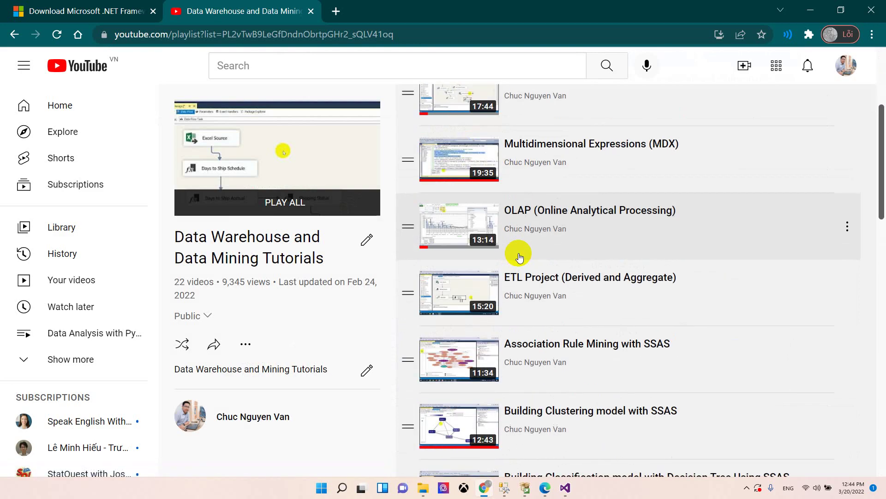
scroll(520, 257, up, 4)
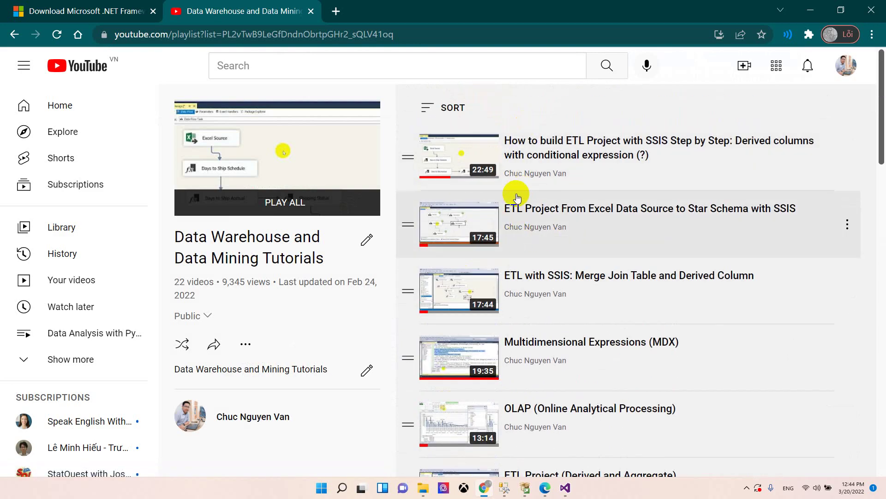
scroll(550, 254, down, 3)
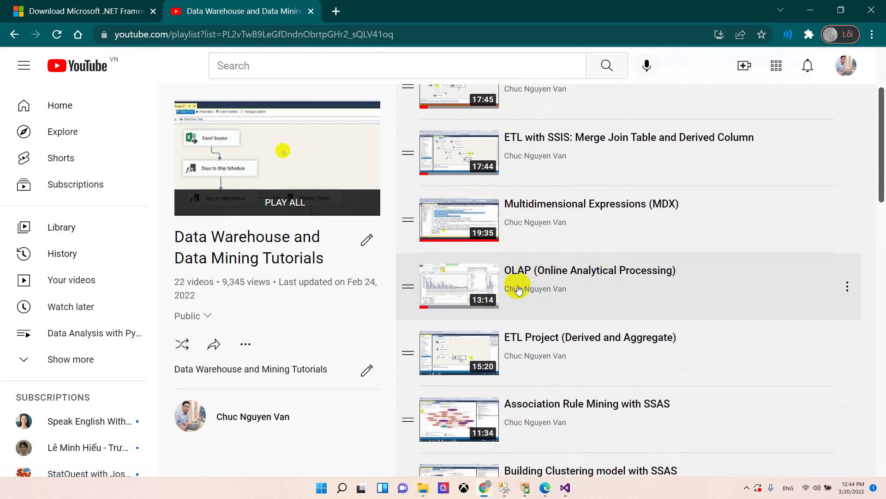
scroll(518, 289, down, 3)
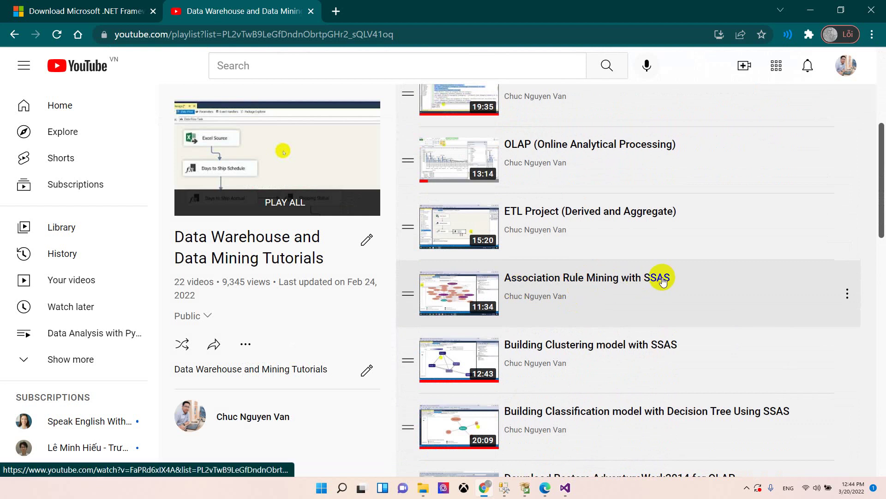
scroll(631, 342, down, 2)
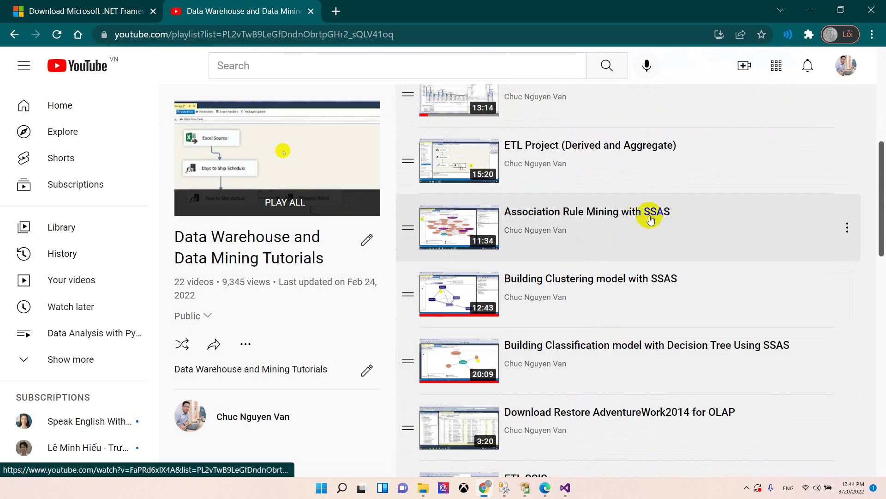
scroll(658, 224, up, 2)
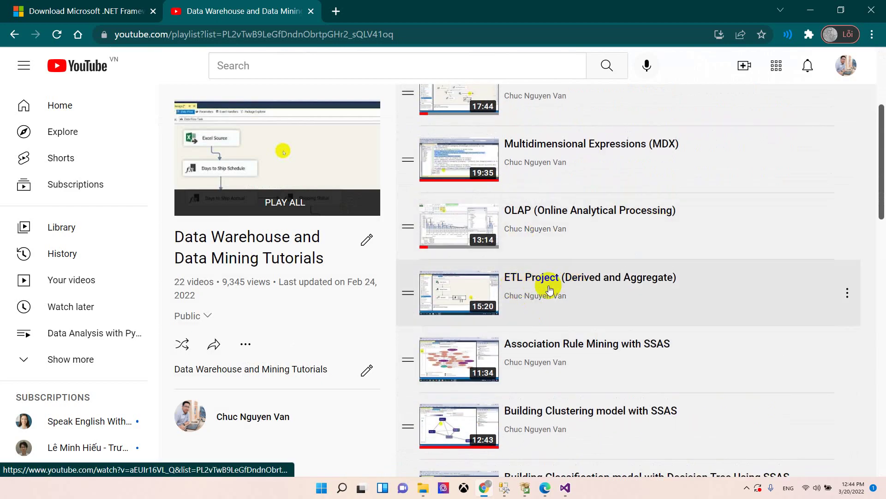
click(745, 488)
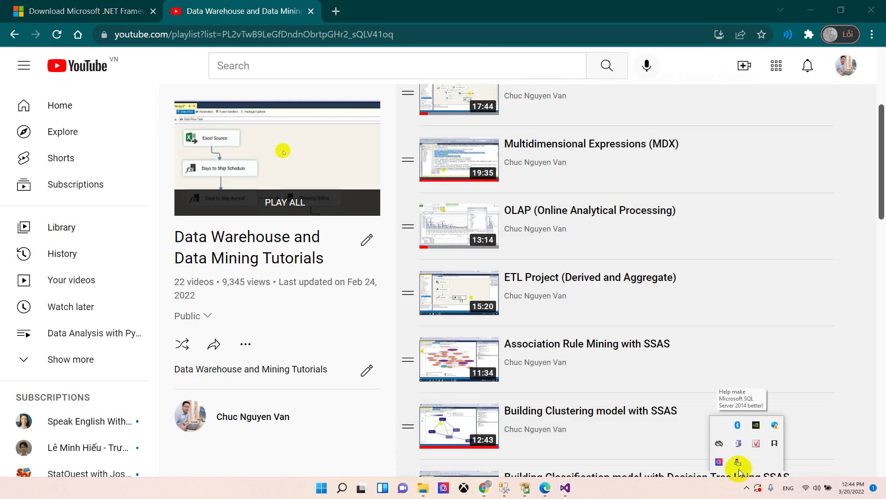